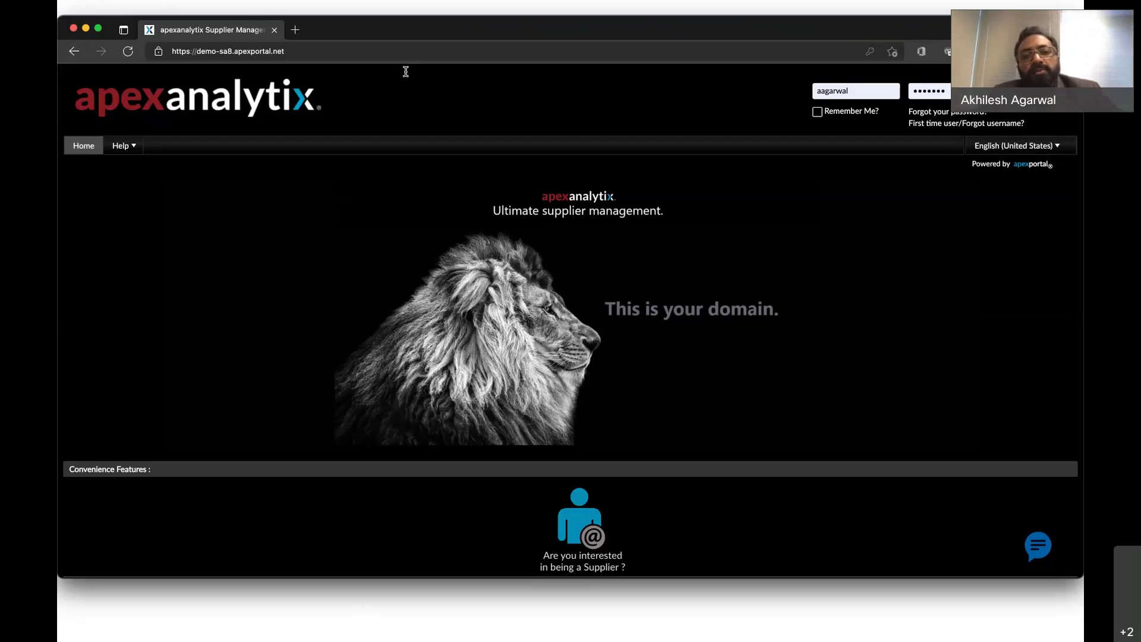
# Sign in to the portal with the saved supplier username and the account password.
pyautogui.doubleClick(856, 92)
pyautogui.press('super+v')
pyautogui.click(664, 307)
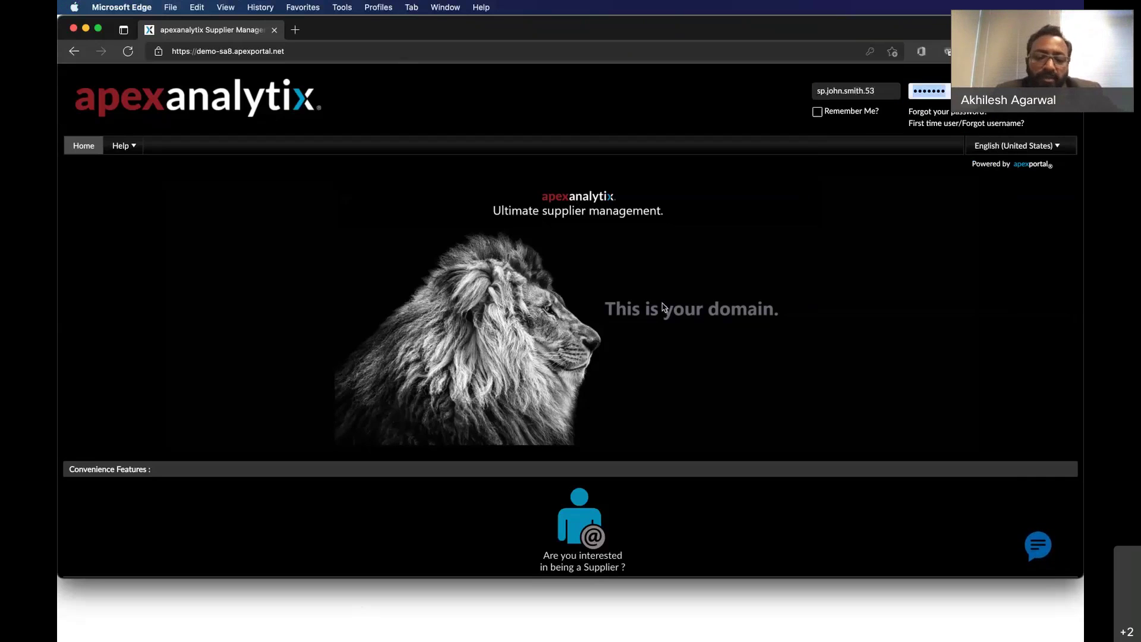
pyautogui.write('••••••••')
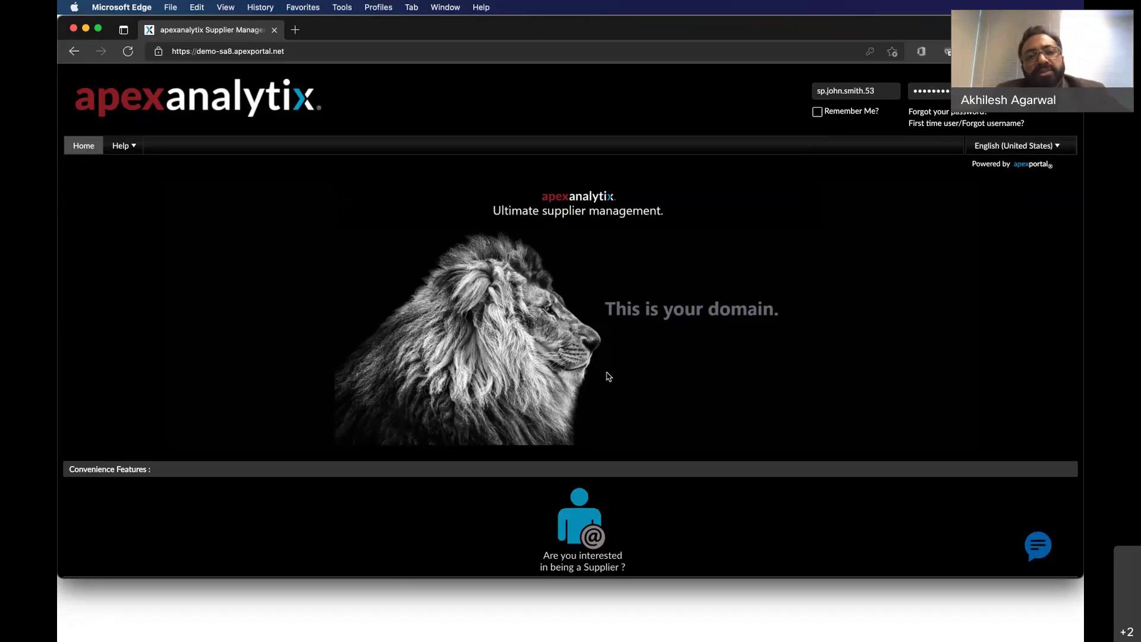
pyautogui.press('Return')
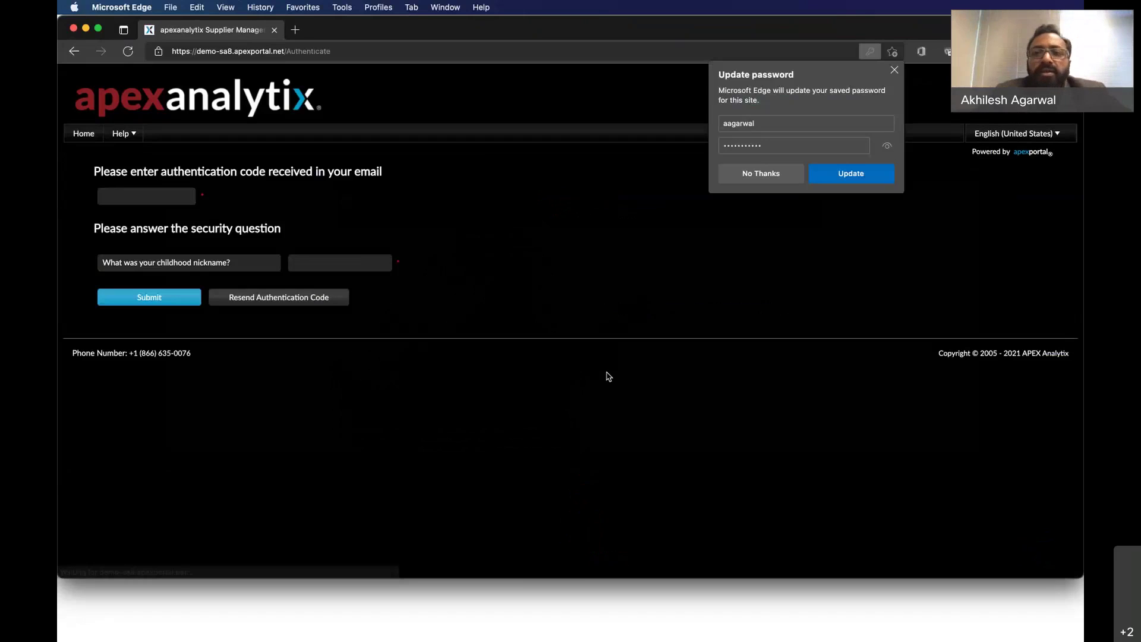
# Decline Edge's offer to update the saved password, then open a new browser tab.
pyautogui.click(948, 120)
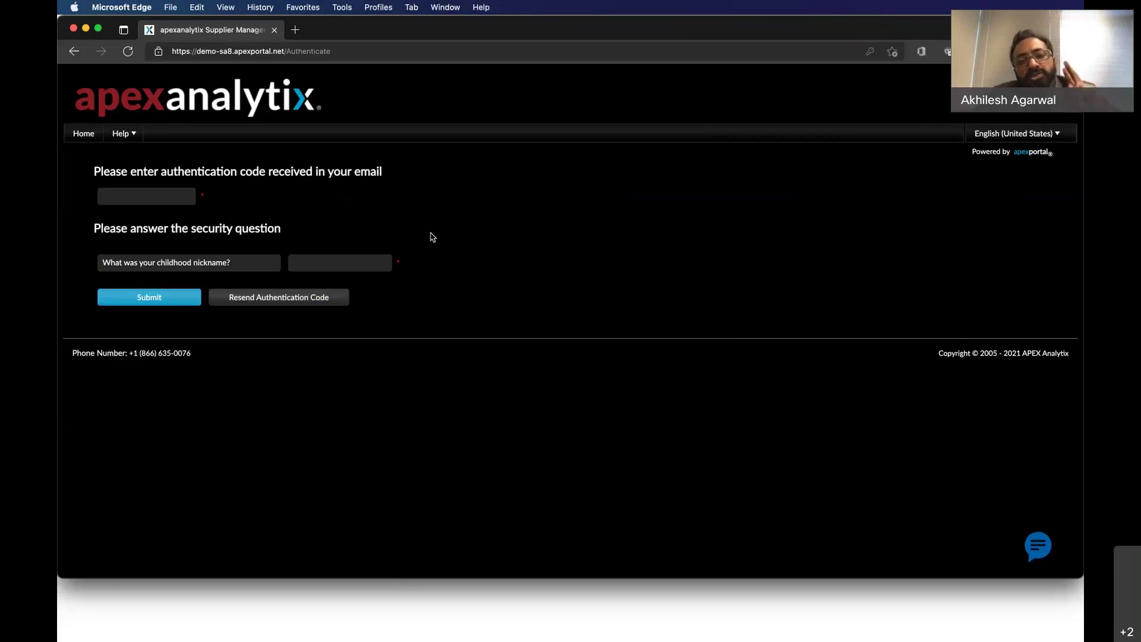
pyautogui.click(161, 190)
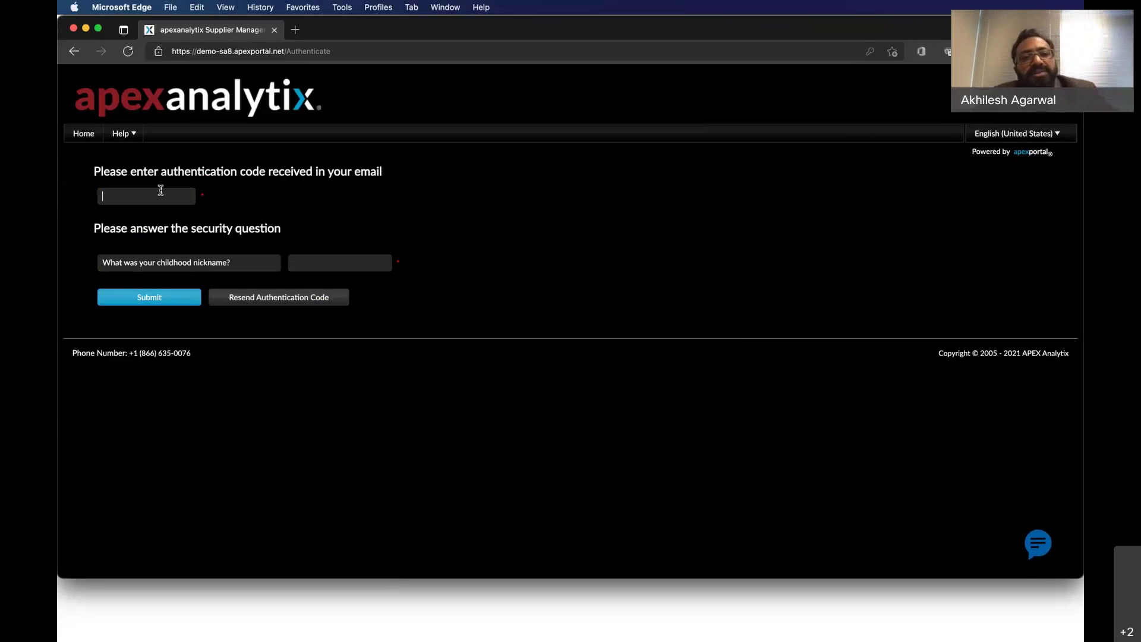
pyautogui.click(296, 30)
# Load the Gmail inbox in the new tab.
pyautogui.write('gmail.com')
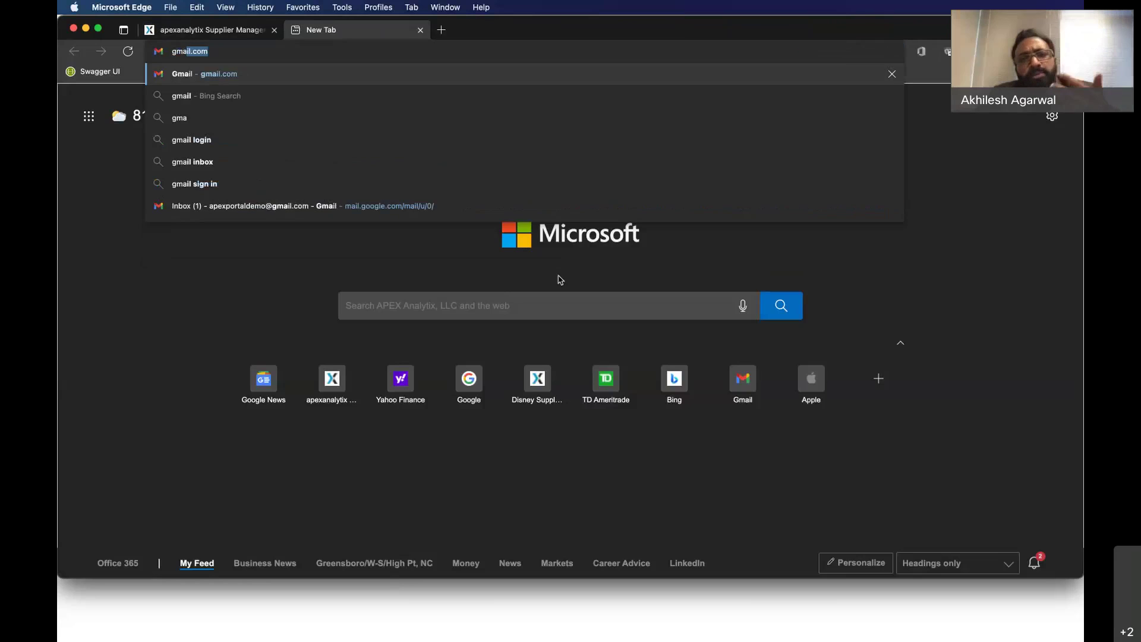
pyautogui.press('Return')
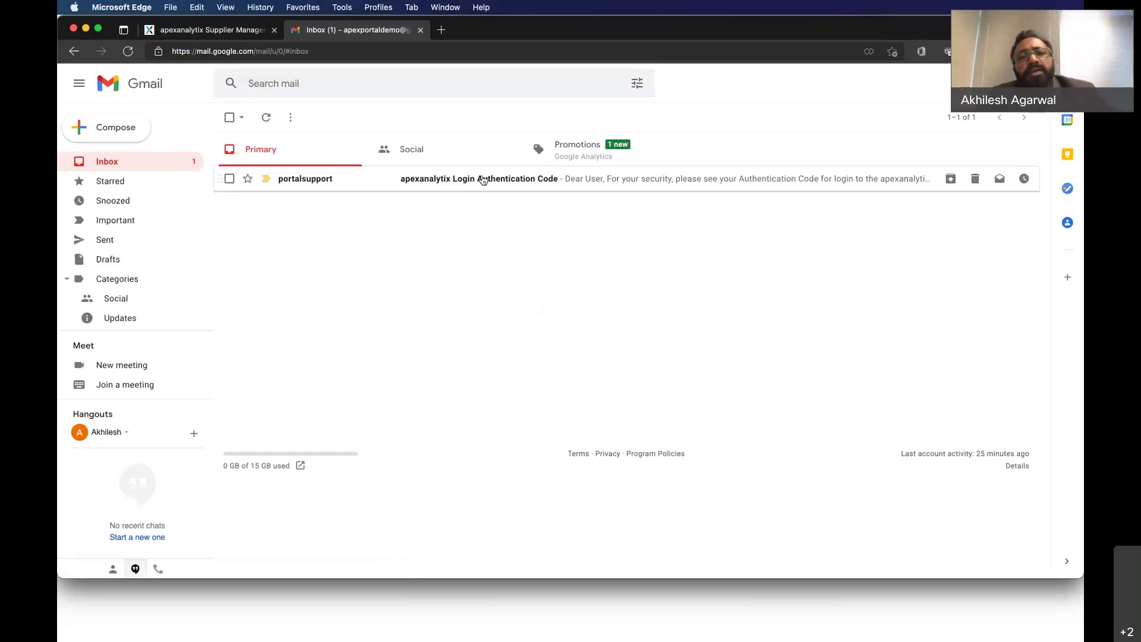
pyautogui.click(230, 36)
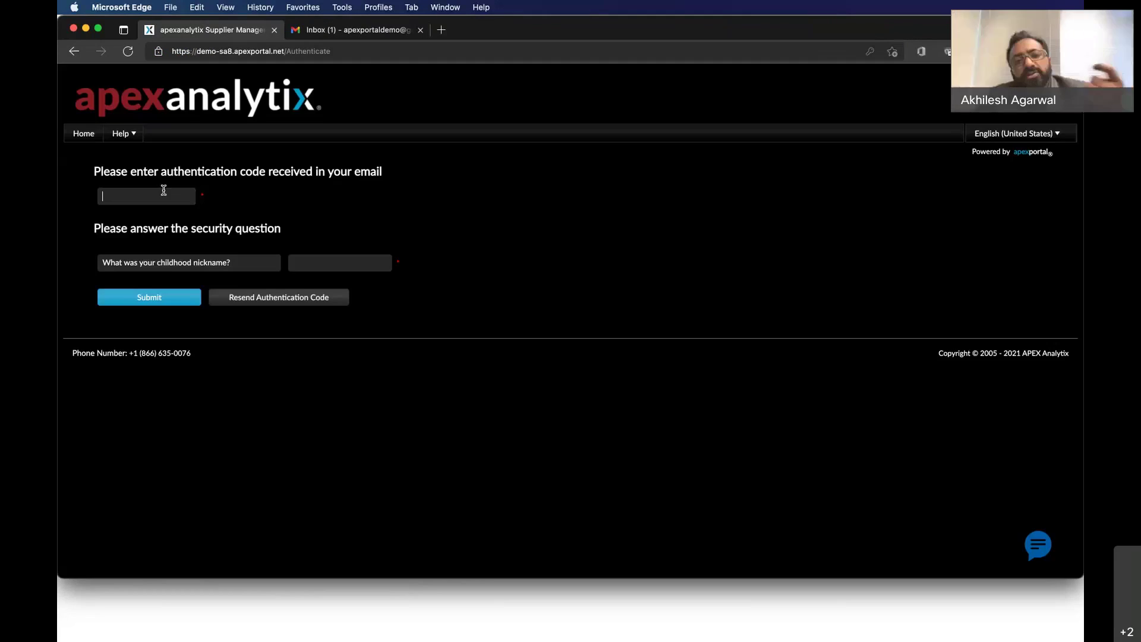
pyautogui.click(386, 31)
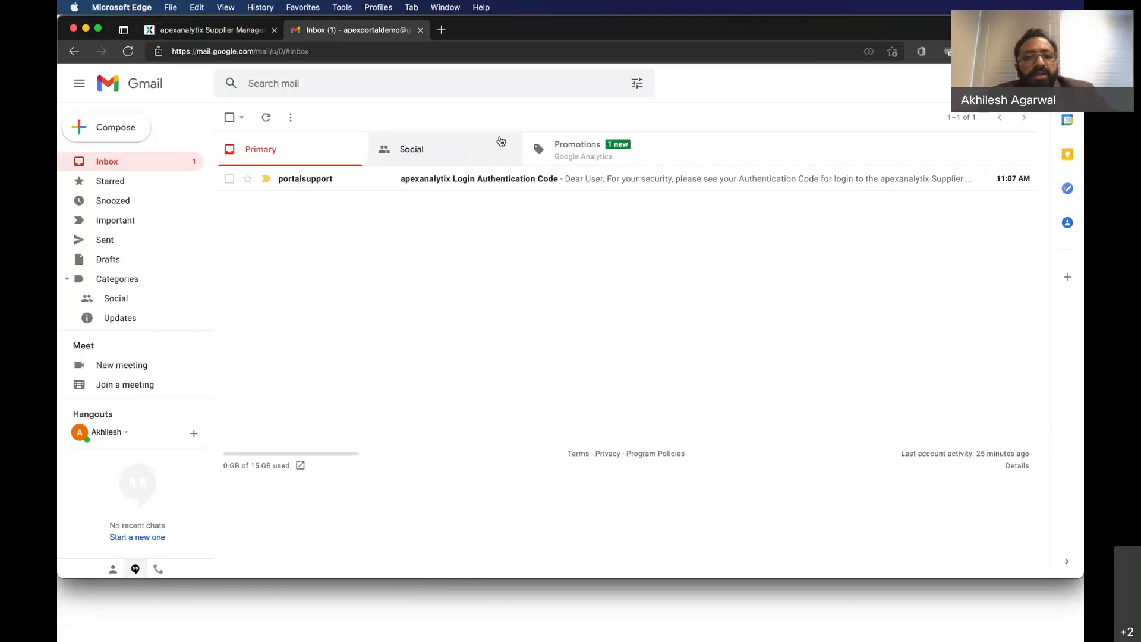
# Copy the code from the Login Authentication Code email into the portal's code field.
pyautogui.click(488, 180)
pyautogui.doubleClick(503, 322)
pyautogui.press('super+c')
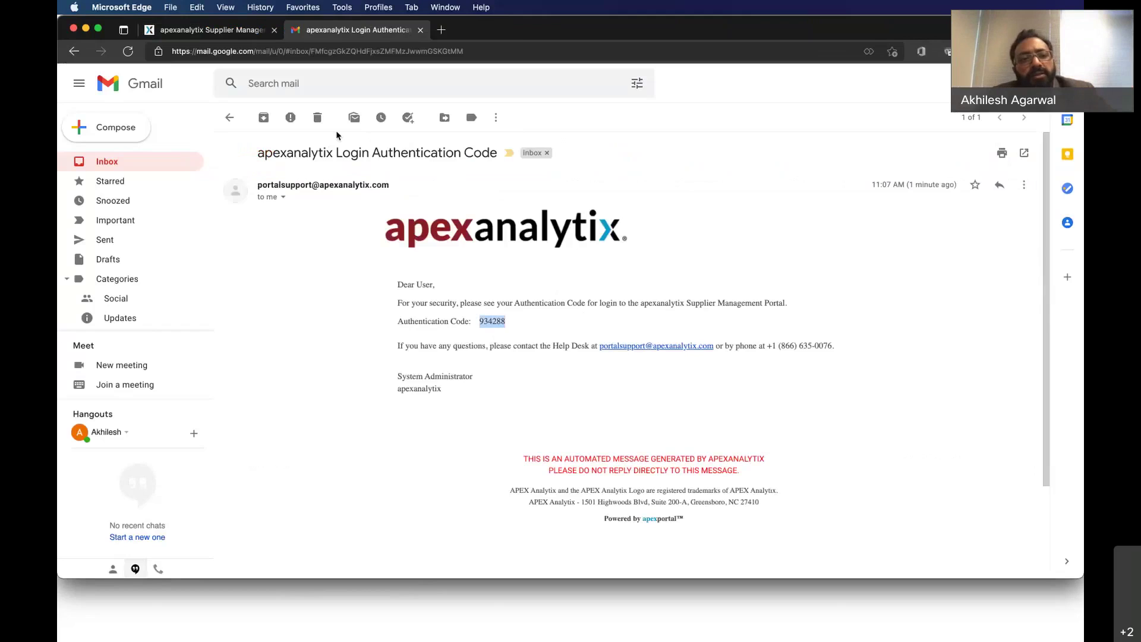
pyautogui.click(224, 37)
pyautogui.click(148, 199)
pyautogui.press('super+v')
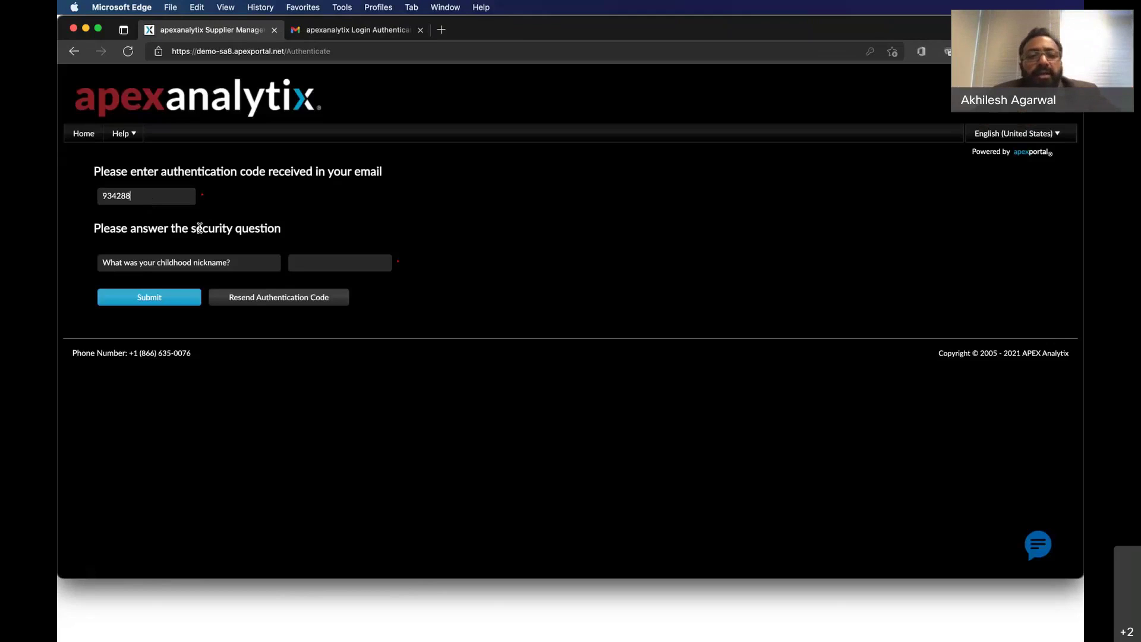
# Enter the childhood-nickname security answer and submit the authentication form.
pyautogui.click(325, 264)
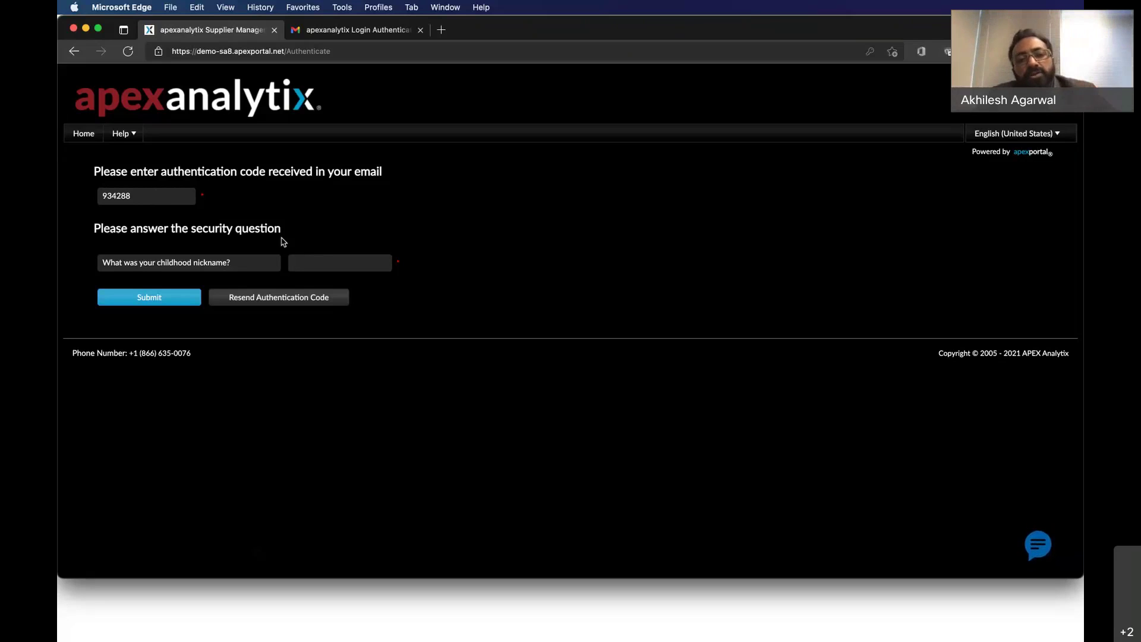
pyautogui.write('test')
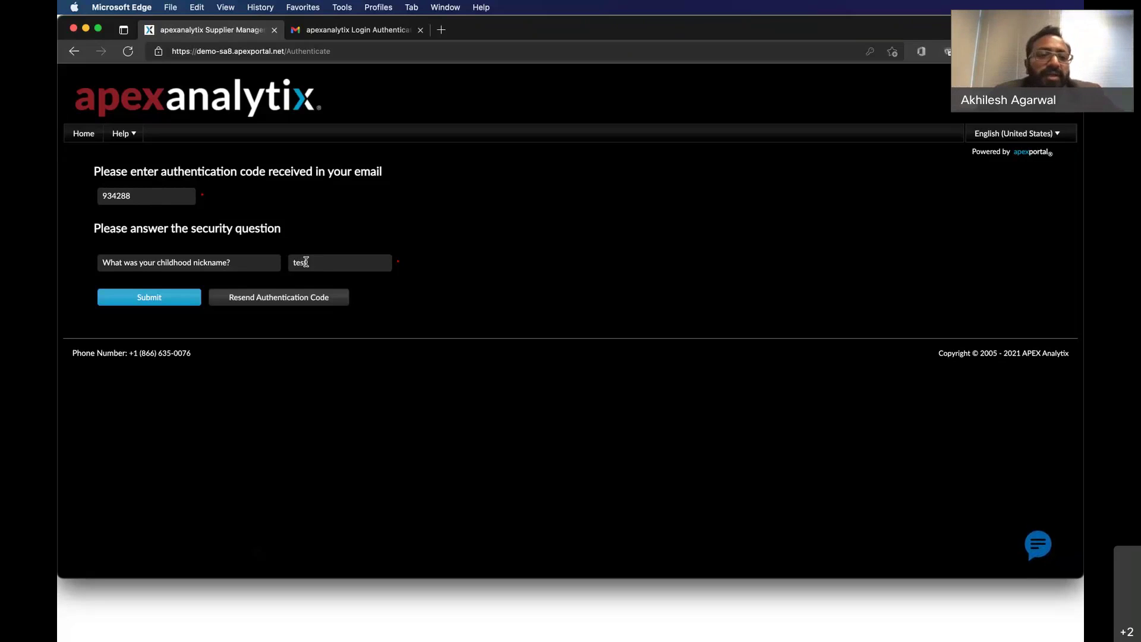
pyautogui.click(145, 299)
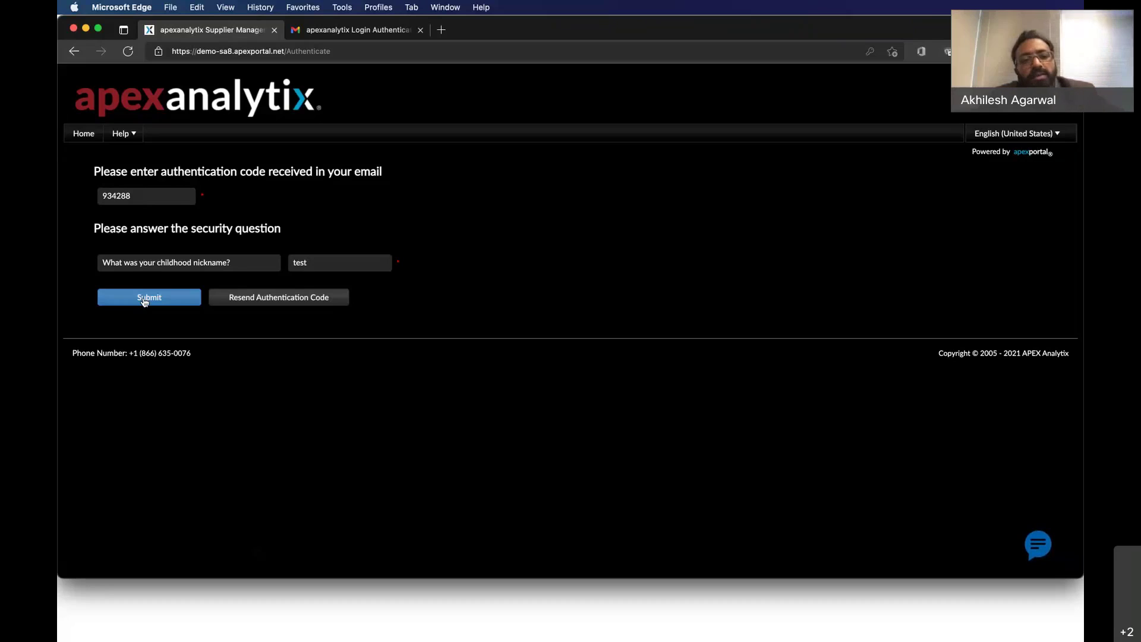
# Submit authentication, then choose Update Profile on the Cash Management landing page.
pyautogui.click(144, 302)
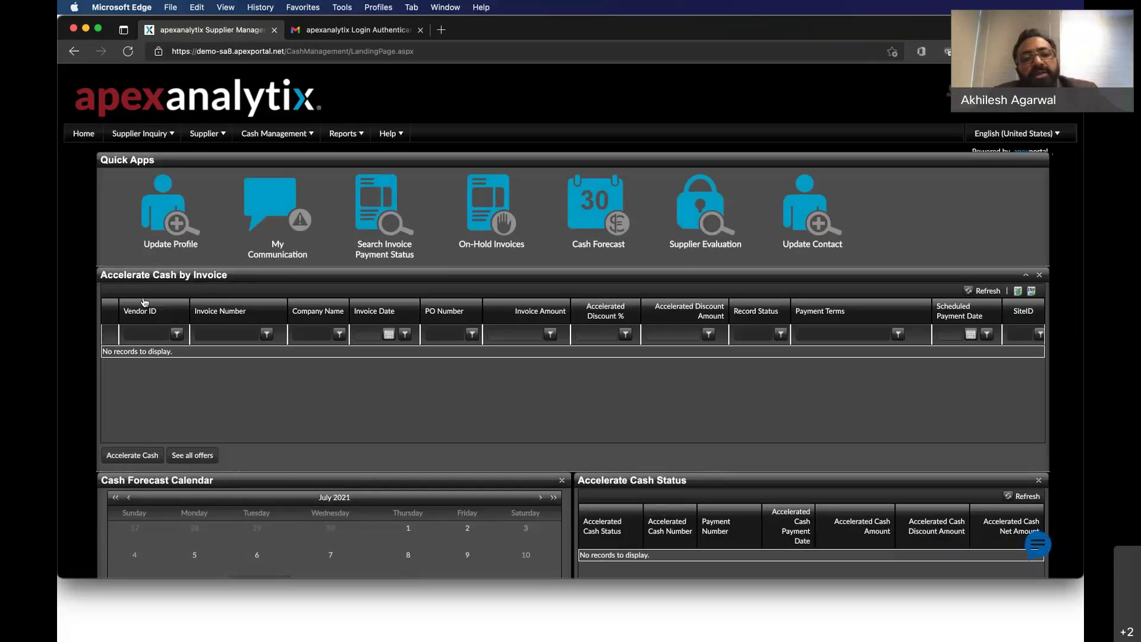
pyautogui.click(184, 230)
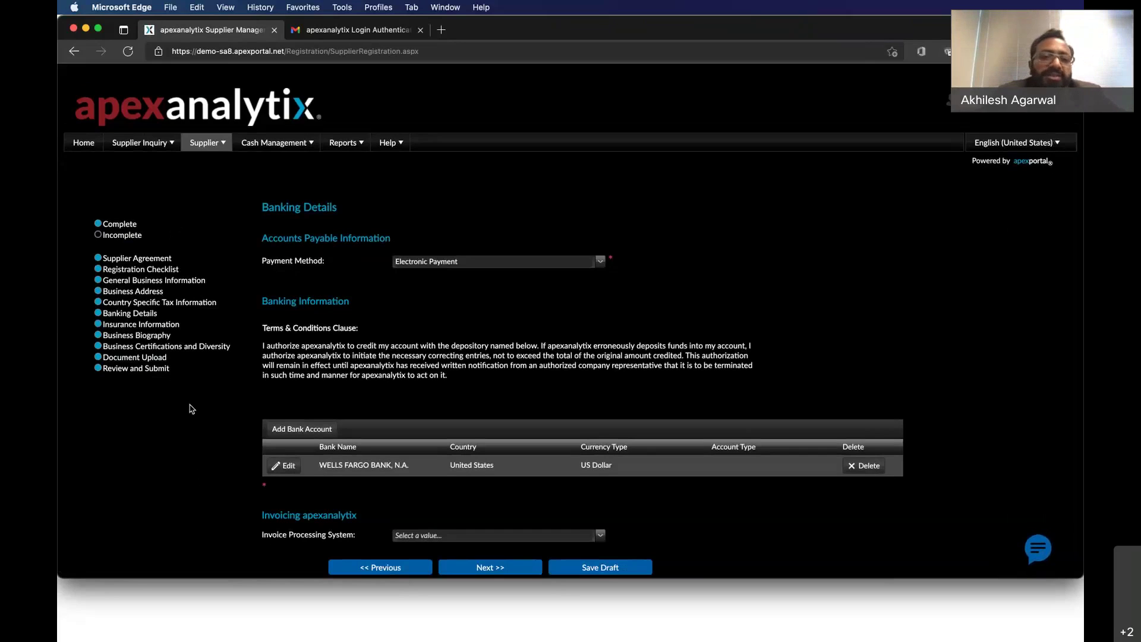
# Scroll to the WELLS FARGO BANK, N.A. account row and open it for editing.
pyautogui.scroll(-2, 191, 409)
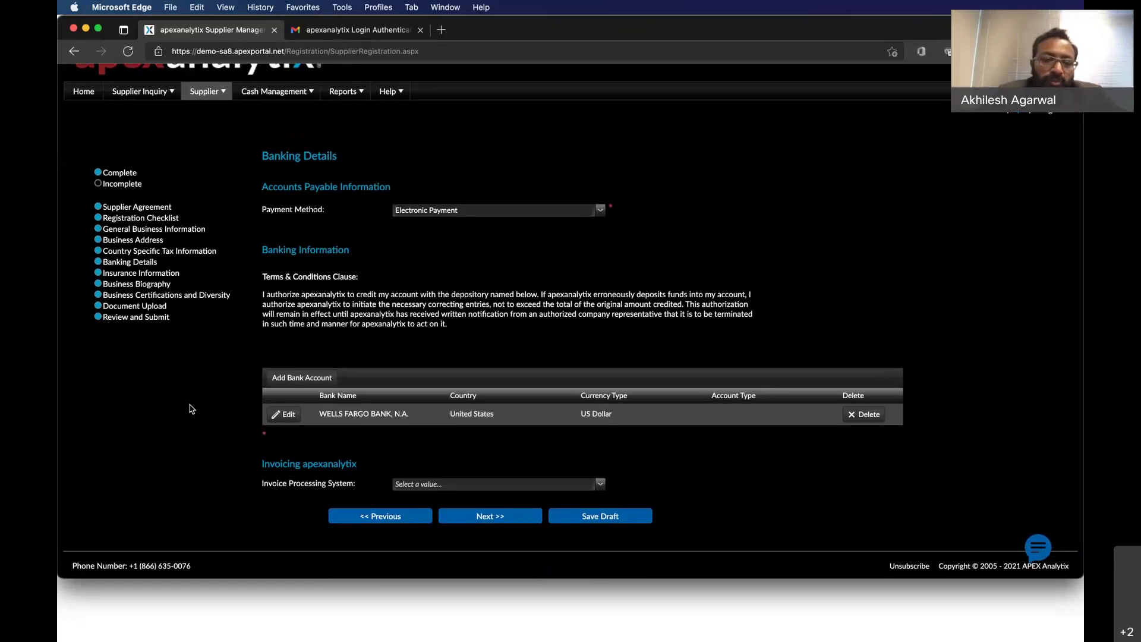
pyautogui.click(287, 414)
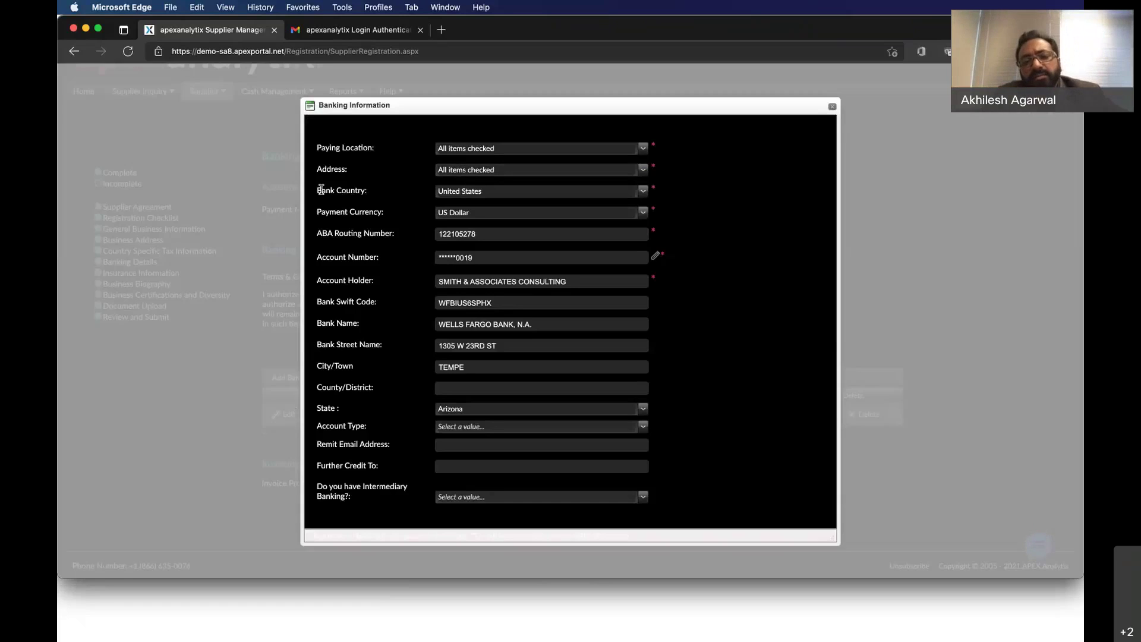
# Open the security confirmation for changing the Account Number in Banking Information.
pyautogui.moveTo(319, 191); pyautogui.dragTo(392, 195)
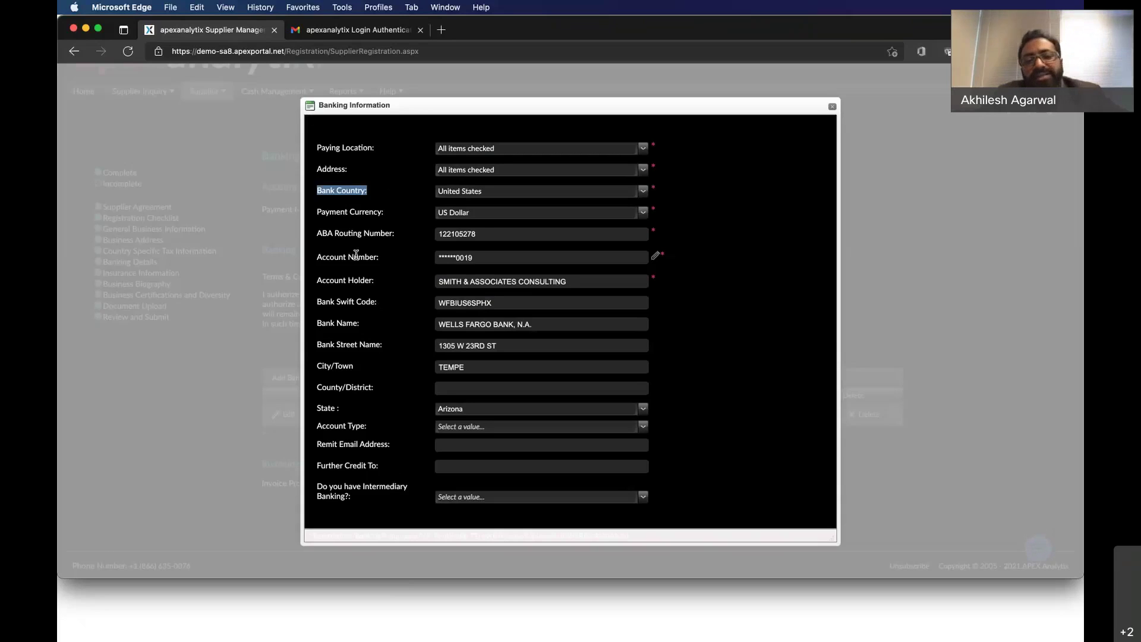
pyautogui.click(446, 264)
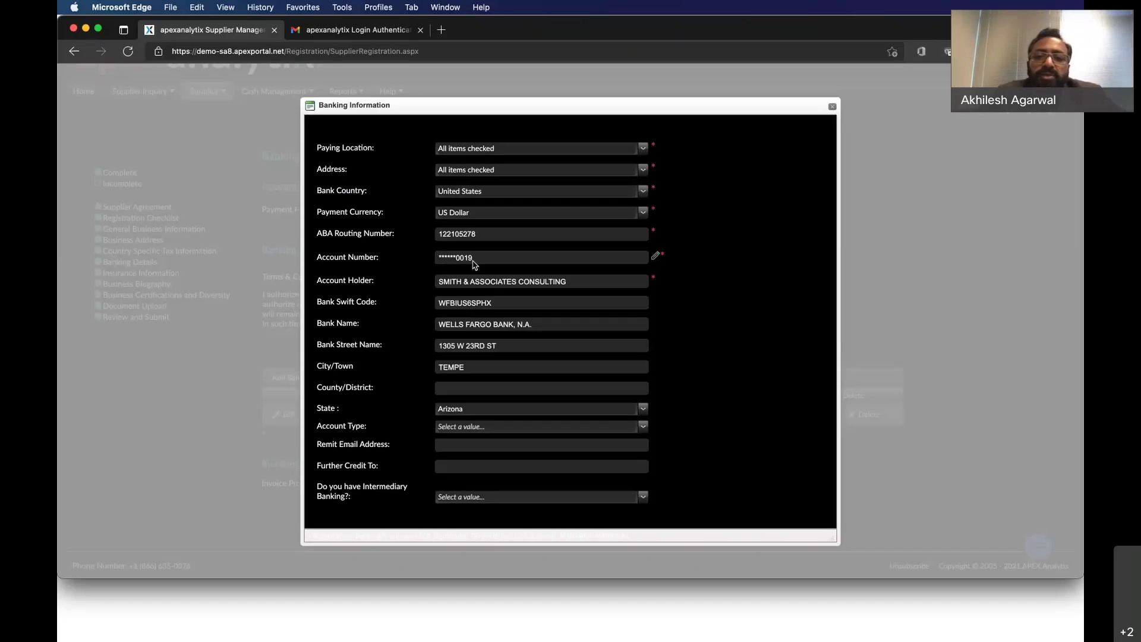
pyautogui.click(657, 258)
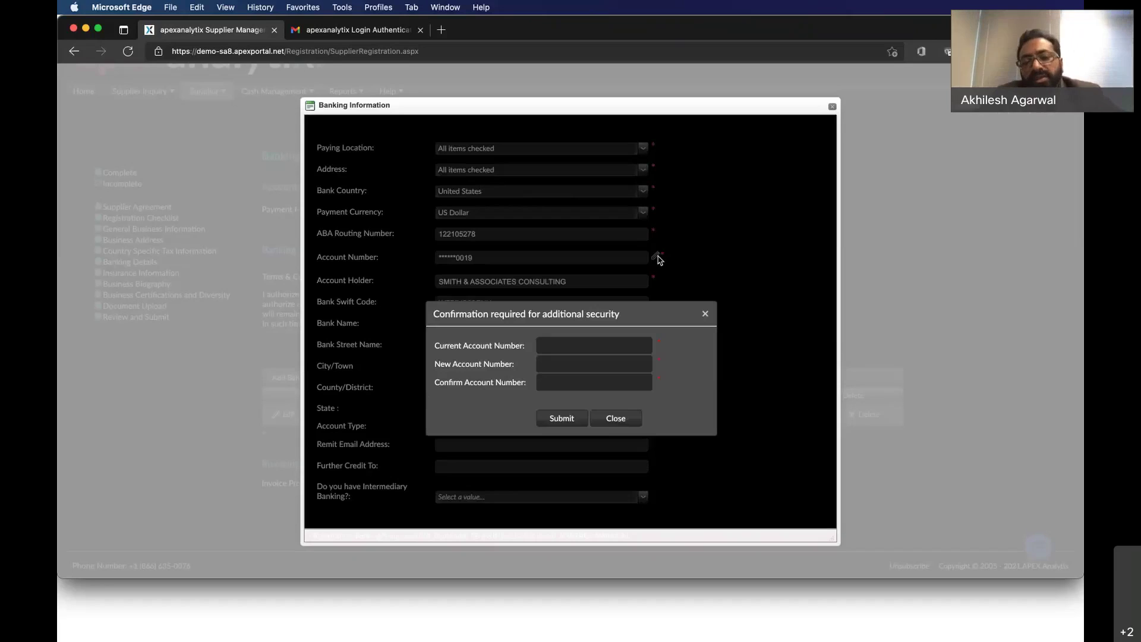
# Enter a current account number in the security check, which is rejected as incorrect.
pyautogui.click(540, 345)
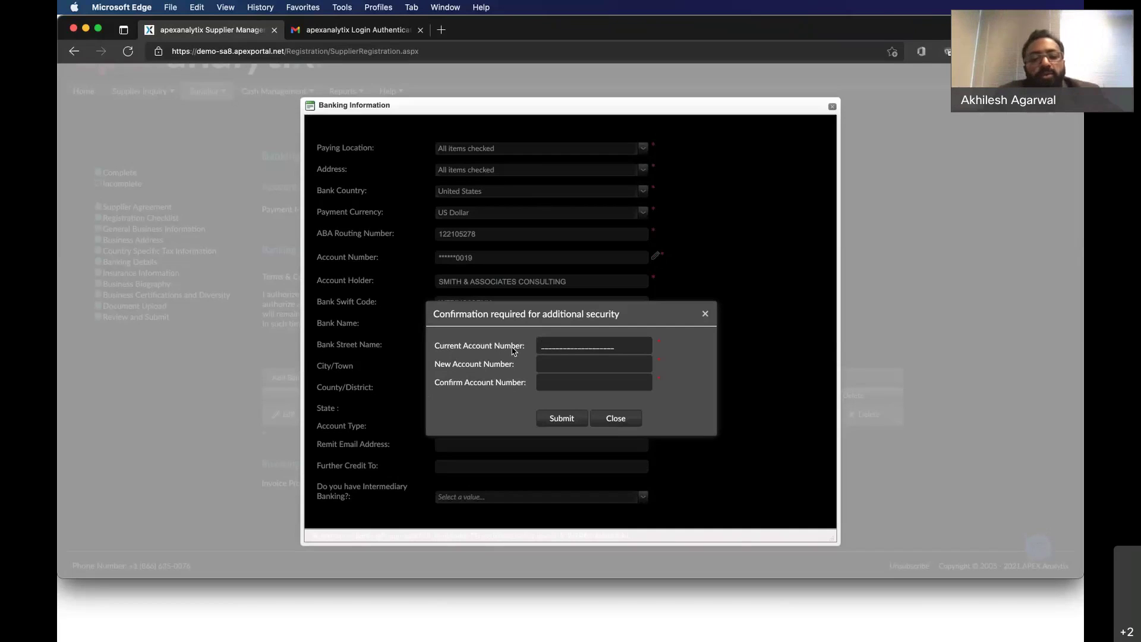
pyautogui.click(351, 616)
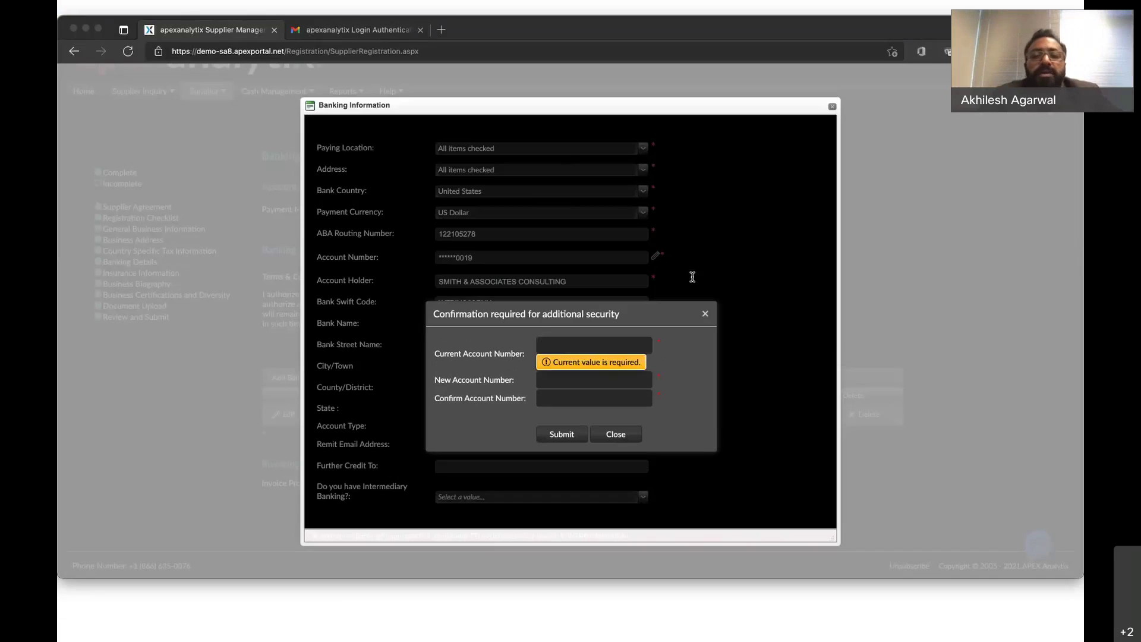
pyautogui.click(693, 277)
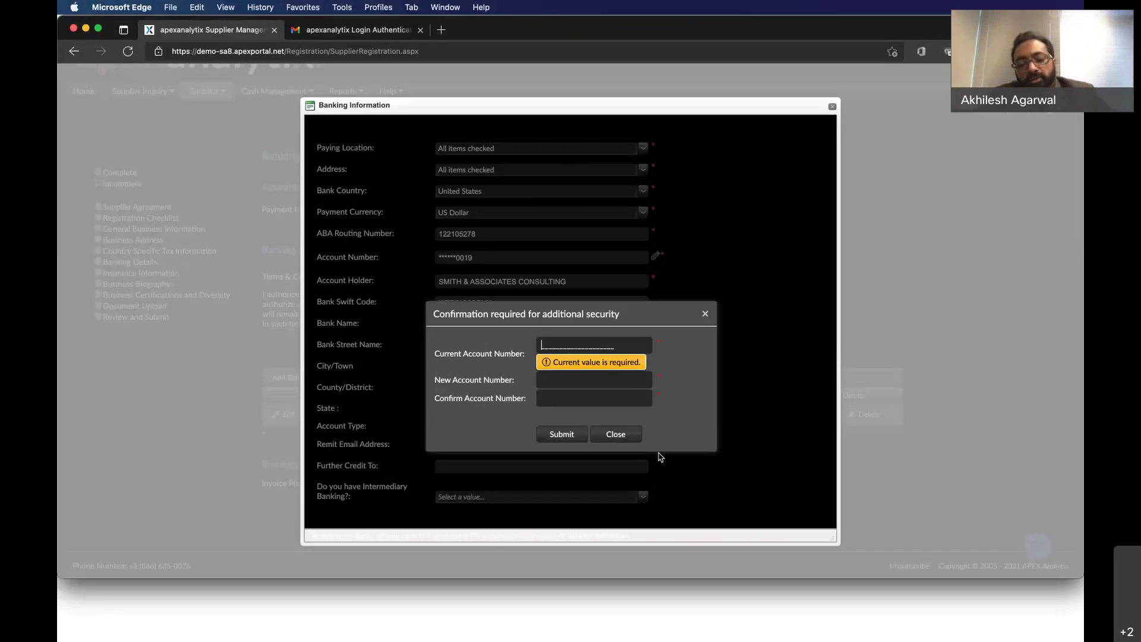
pyautogui.press('Tab')
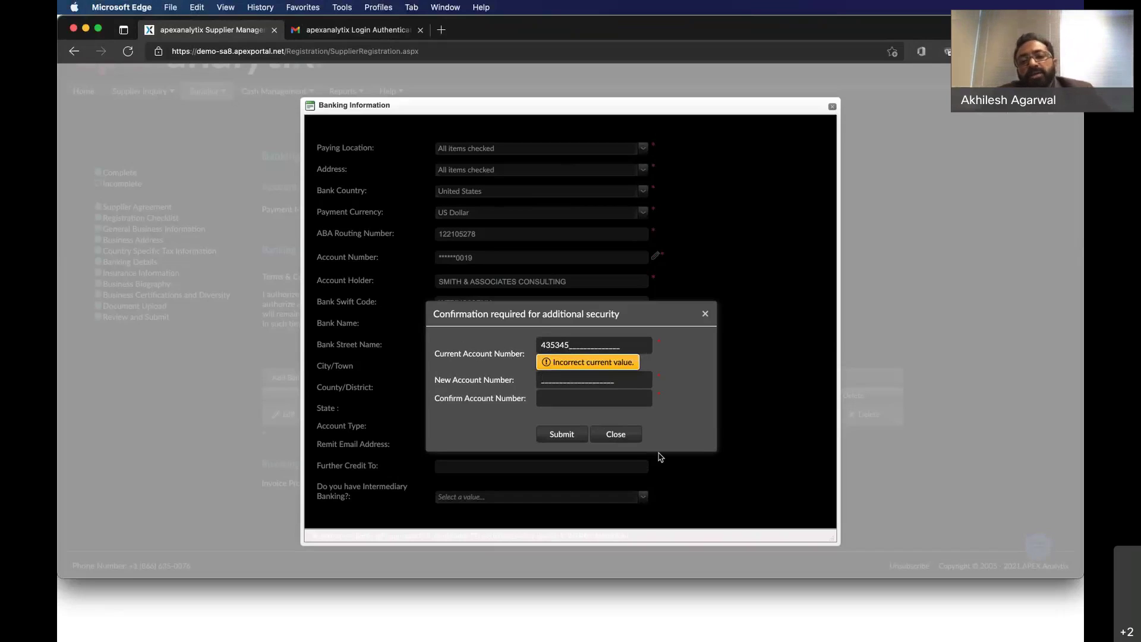
# Paste the correct current account number, enter and confirm the new number, and submit.
pyautogui.doubleClick(565, 346)
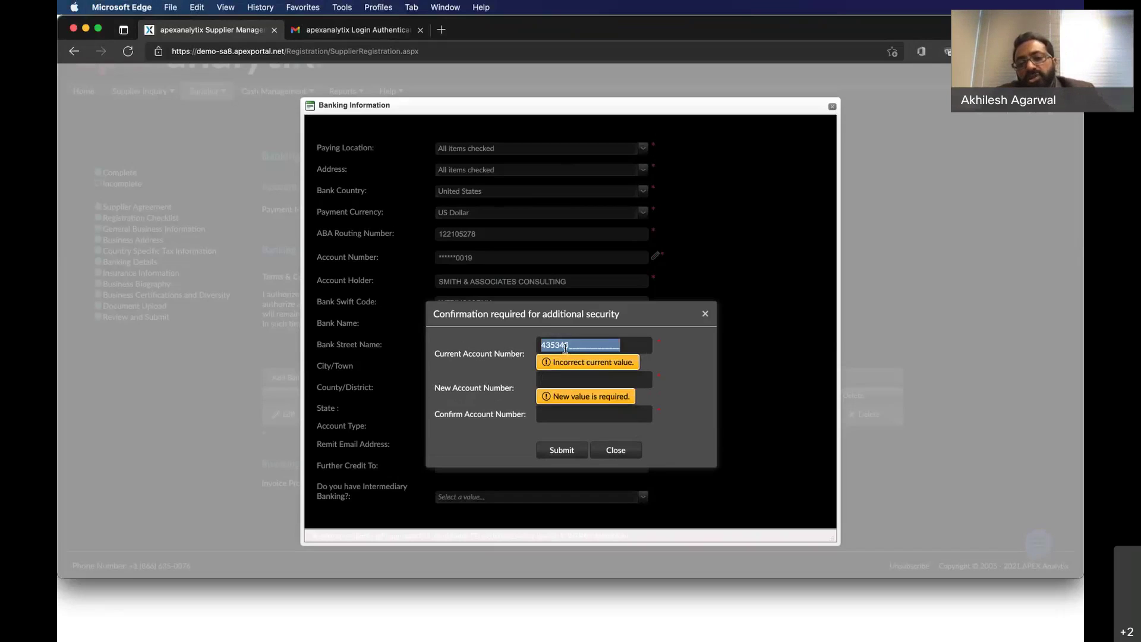
pyautogui.press('super+v')
pyautogui.press('Tab')
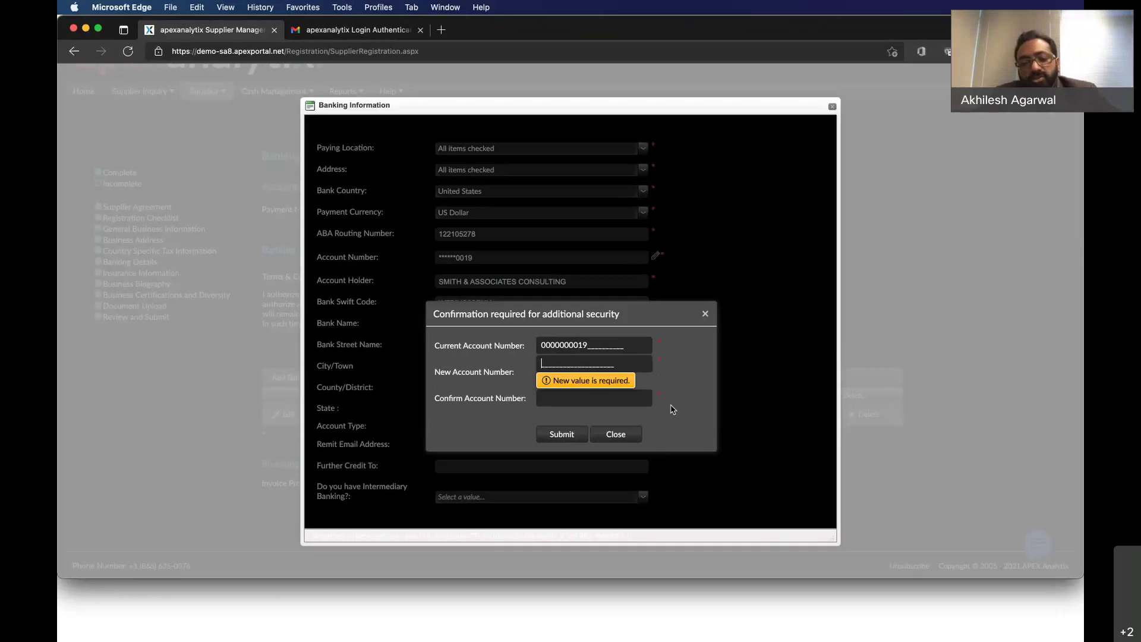
pyautogui.write('123456')
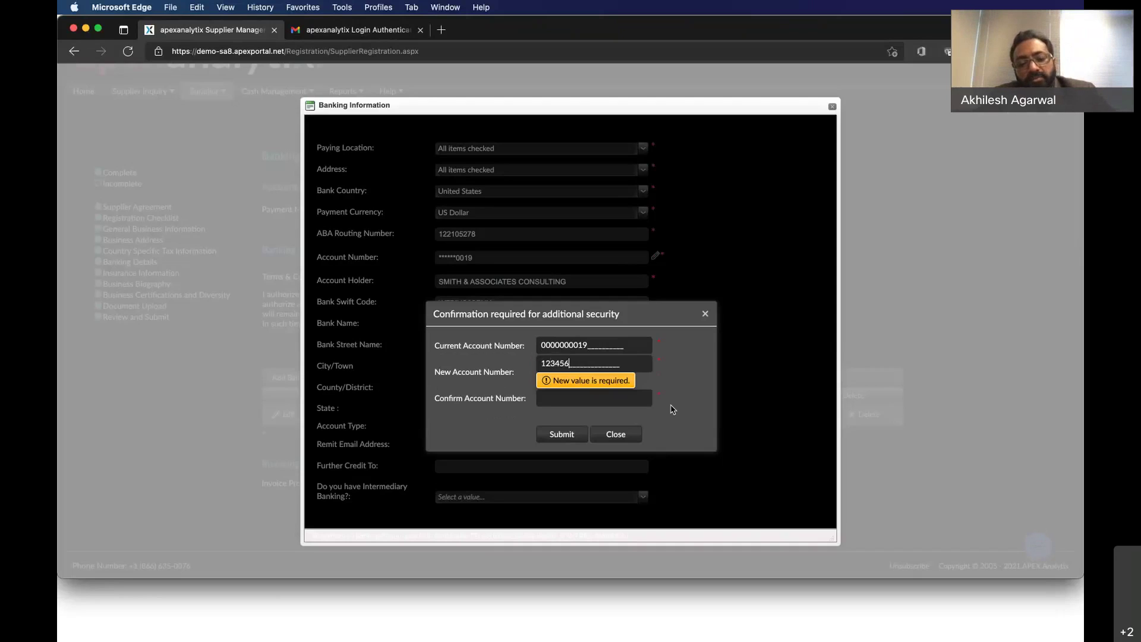
pyautogui.press('Tab')
pyautogui.write('123456')
pyautogui.press('Tab')
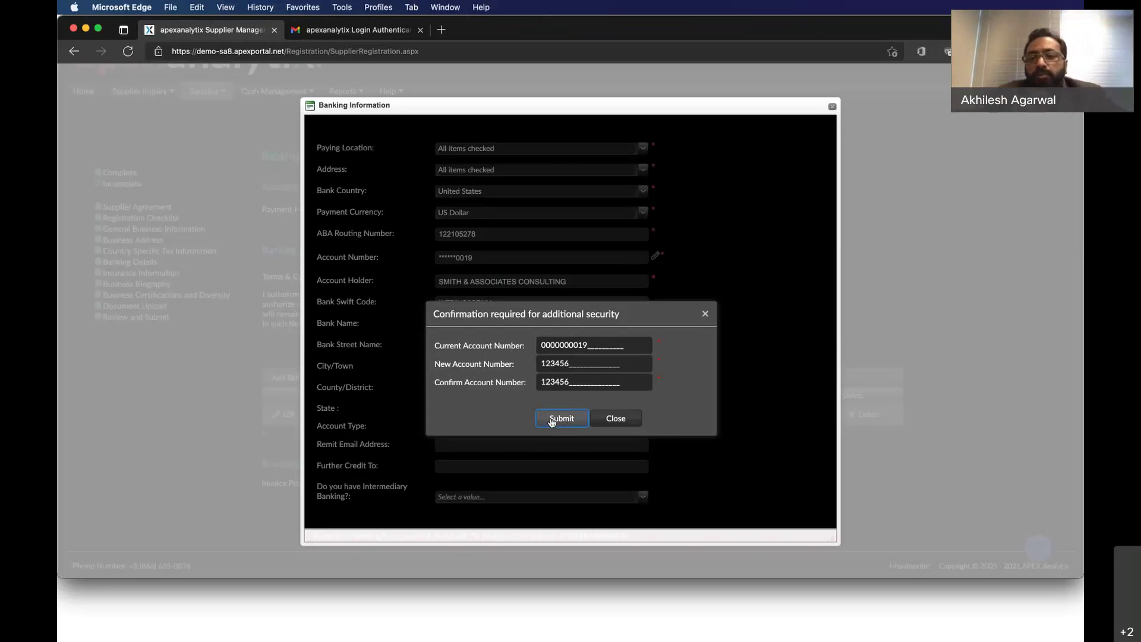
pyautogui.click(561, 419)
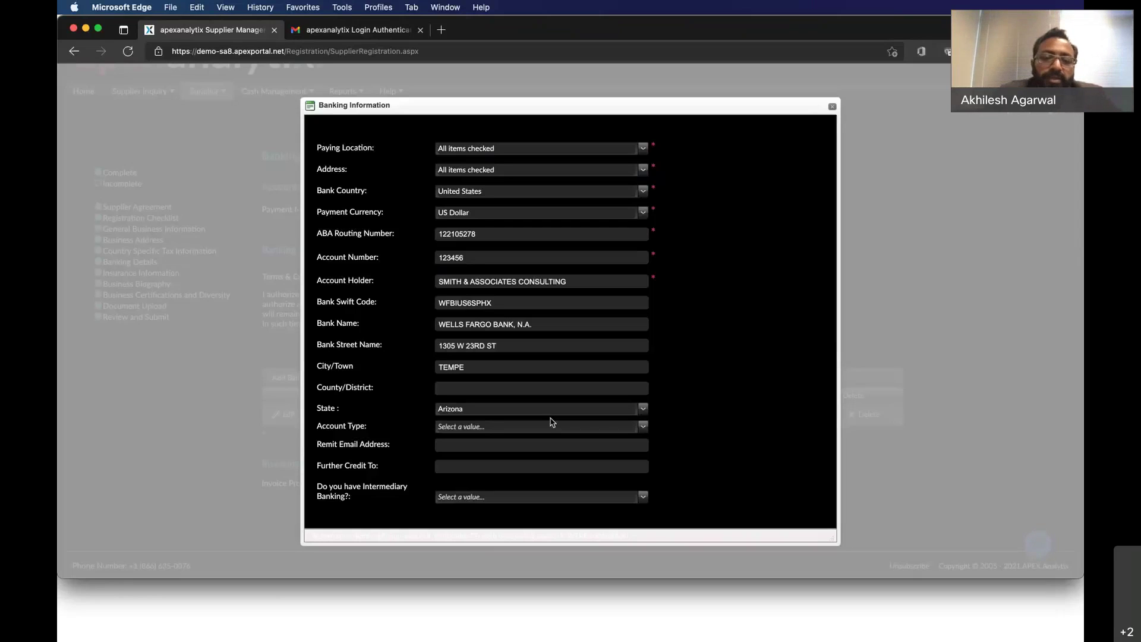
# Save the edited Wells Fargo banking information, then start adding another bank account.
pyautogui.scroll(-1, 552, 422)
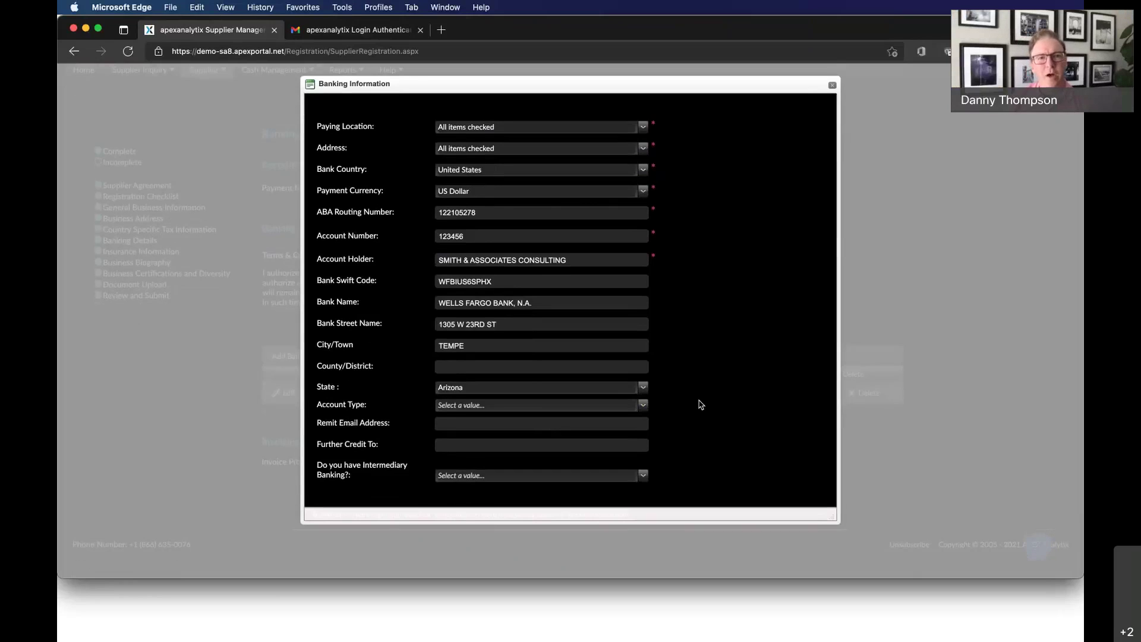
pyautogui.scroll(-1, 701, 405)
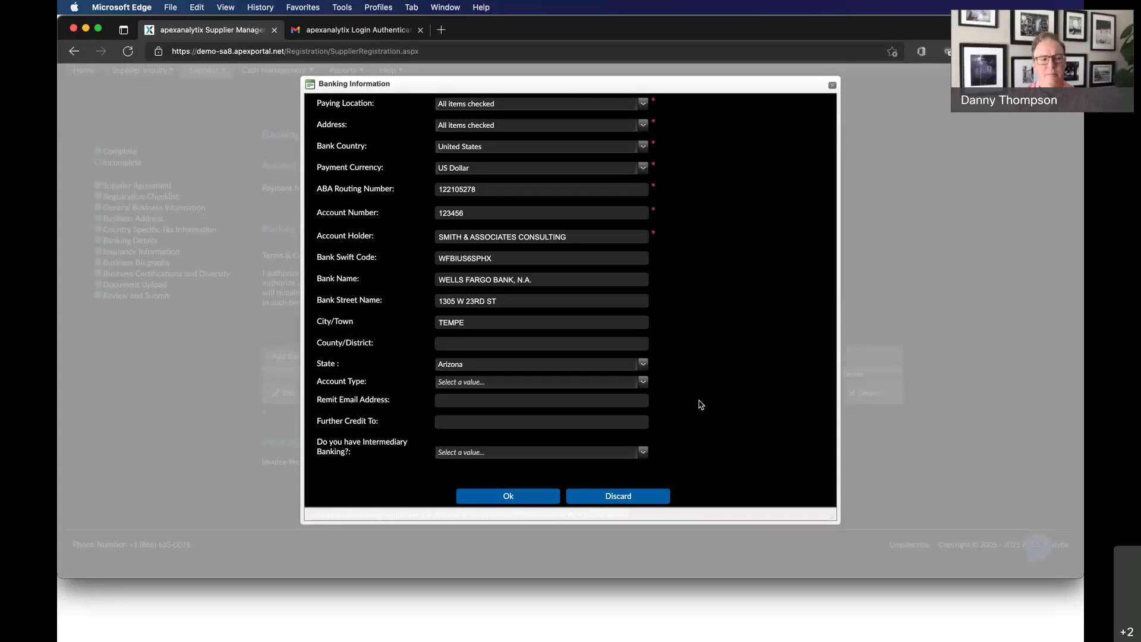
pyautogui.click(489, 498)
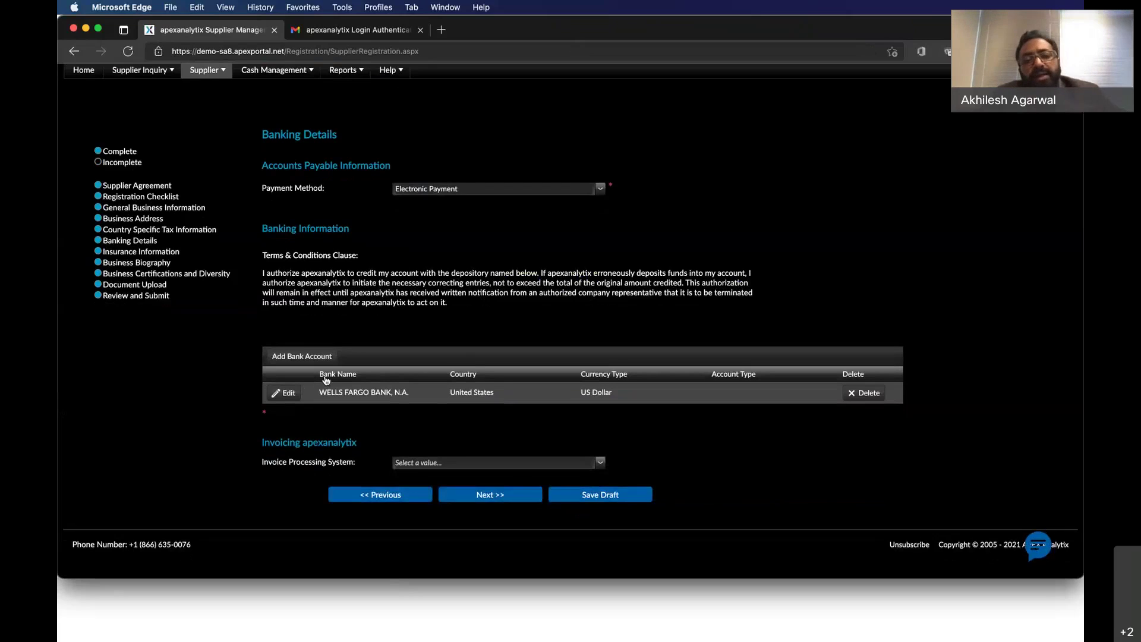
pyautogui.click(303, 355)
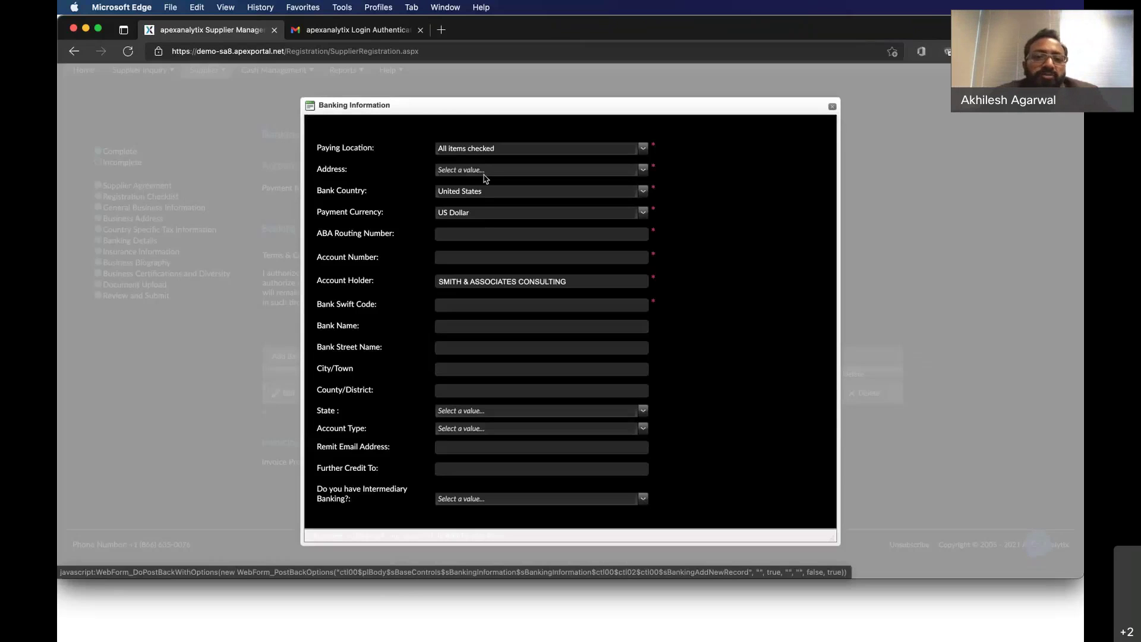
# Choose the supplier address and United Kingdom as bank country, then close the form unsaved.
pyautogui.click(485, 174)
pyautogui.click(459, 194)
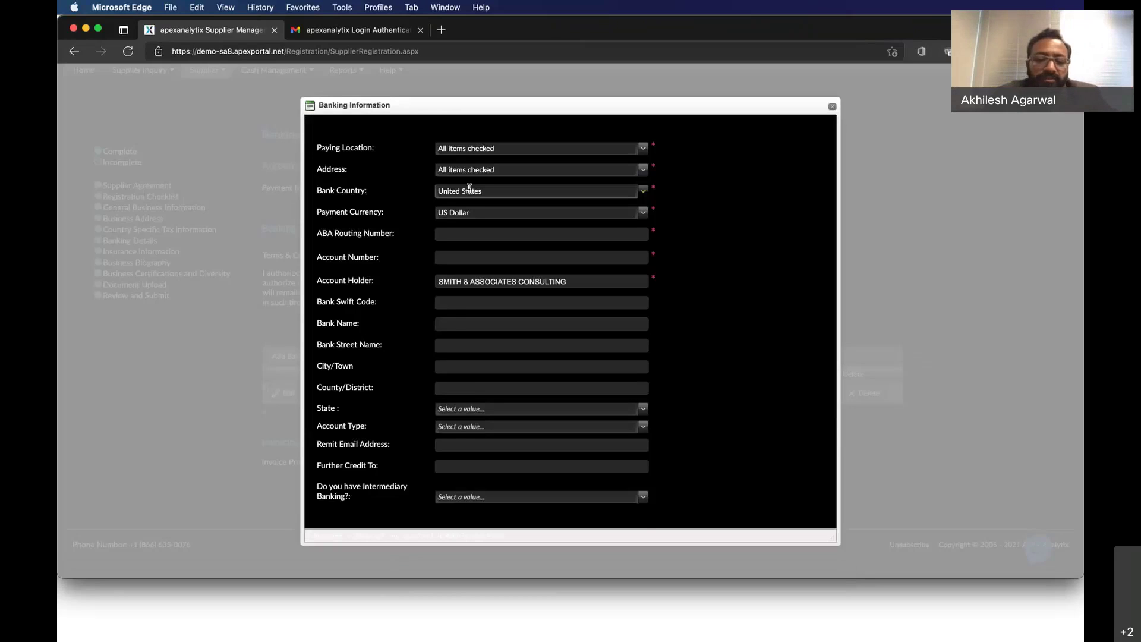
pyautogui.click(470, 189)
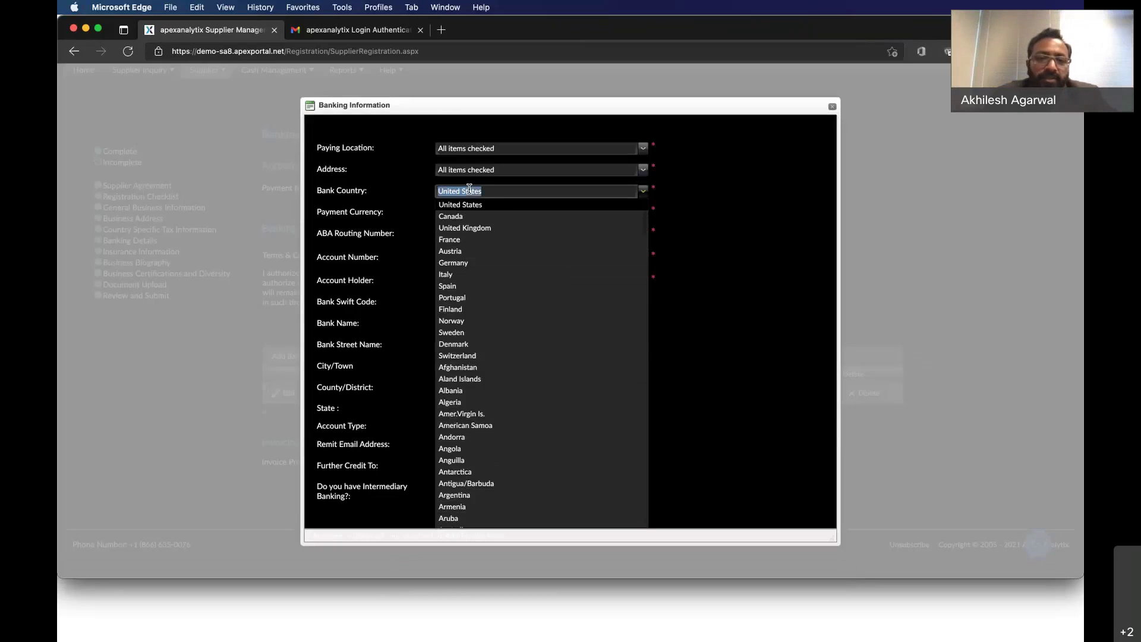
pyautogui.write('un')
pyautogui.press('Down')
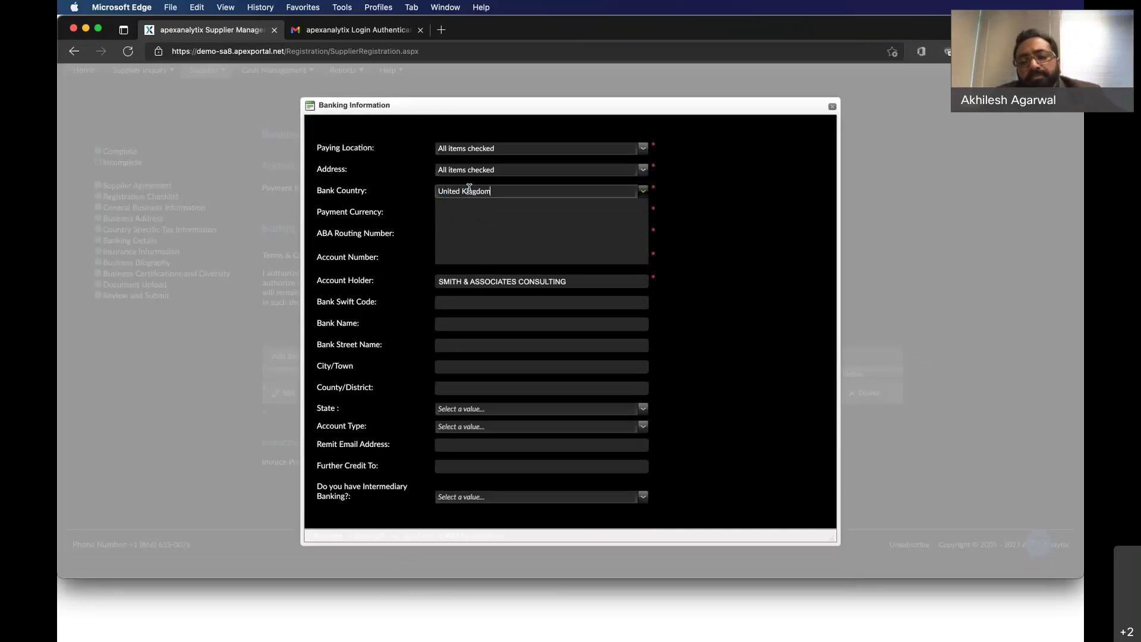
pyautogui.press('Return')
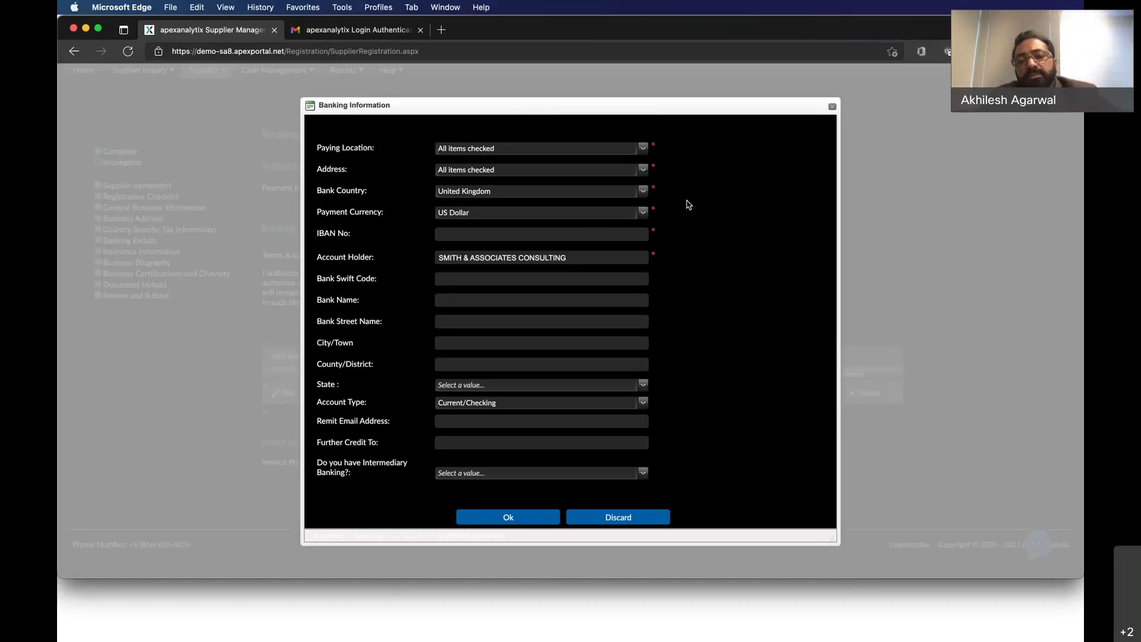
pyautogui.click(832, 108)
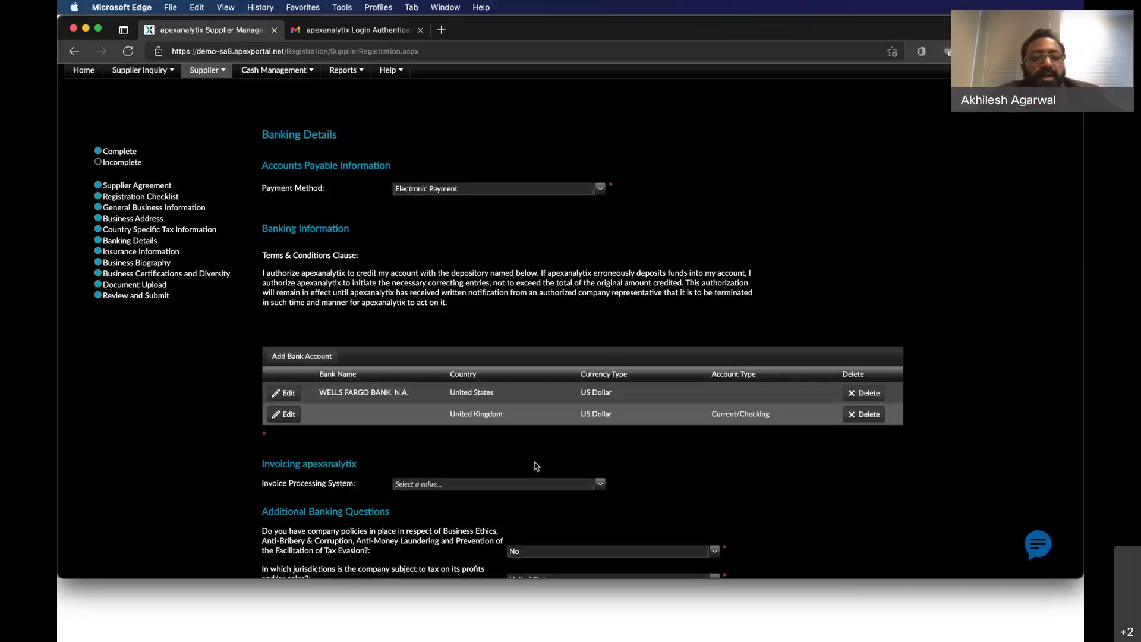
# Answer 'In which country/s will you be providing your service' with United States.
pyautogui.scroll(-3, 537, 466)
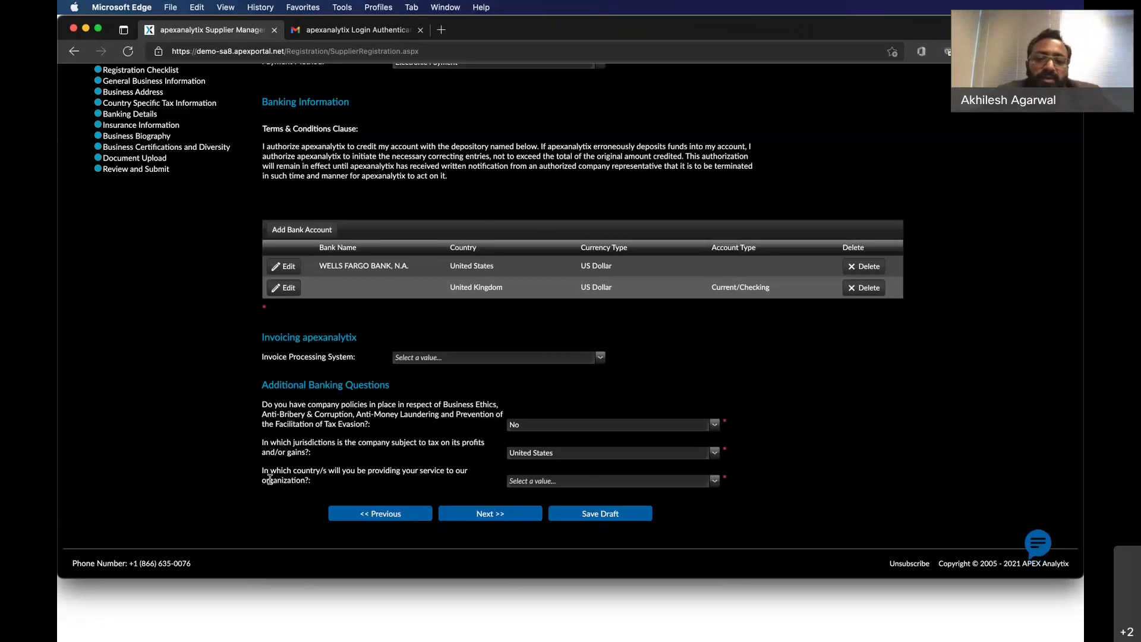
pyautogui.click(567, 481)
pyautogui.write('United States')
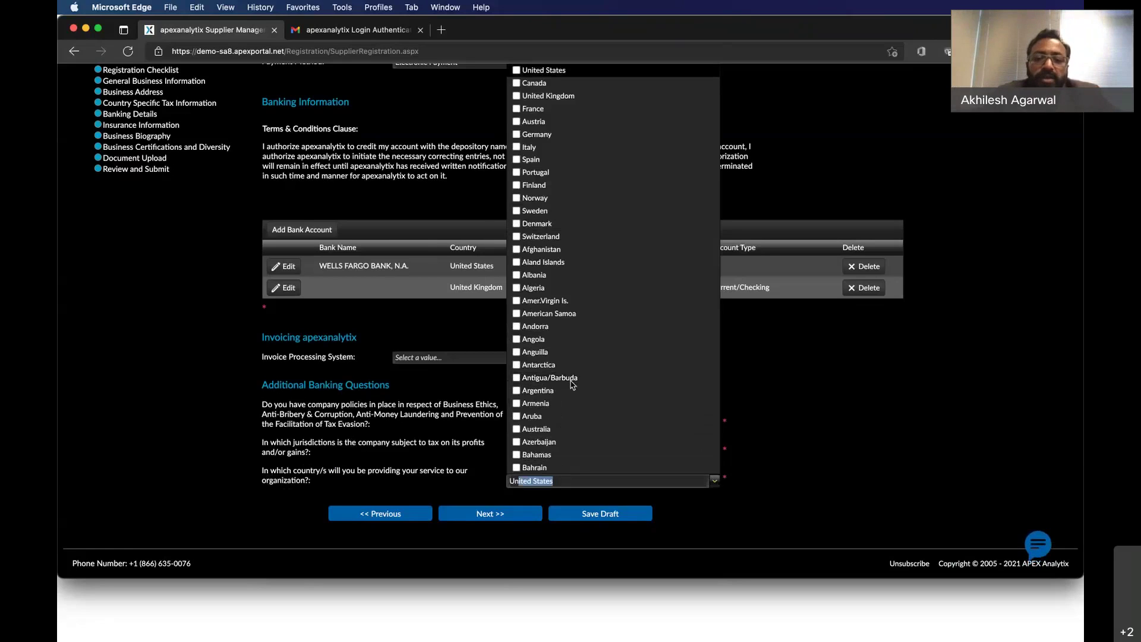
pyautogui.click(838, 388)
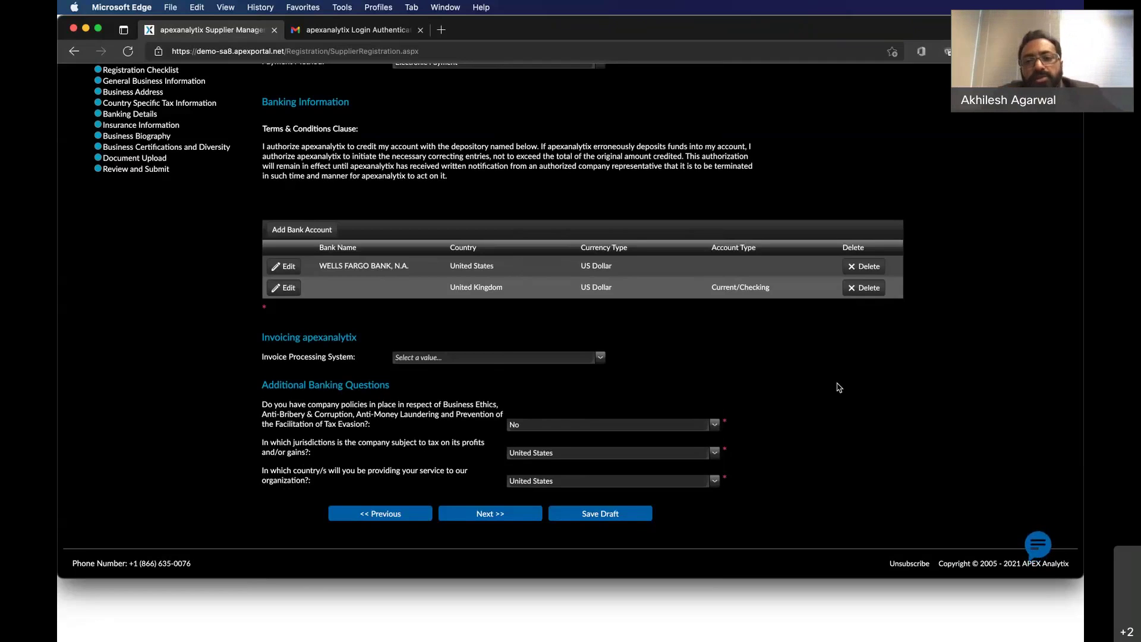
# Delete the United Kingdom bank account row and confirm with Yes.
pyautogui.click(881, 289)
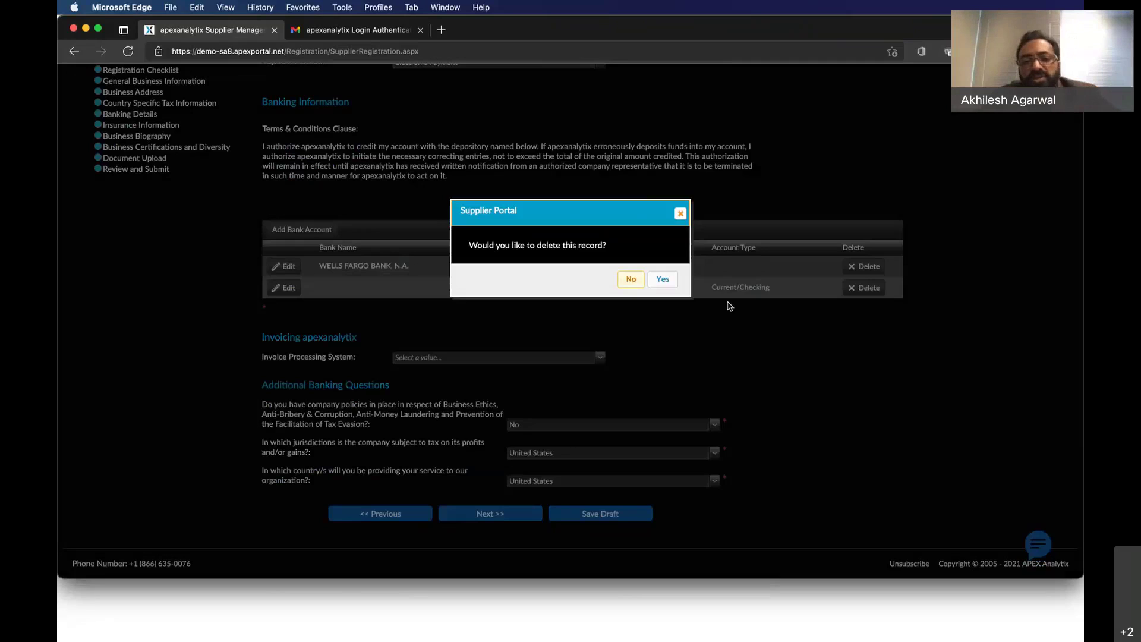
pyautogui.click(671, 279)
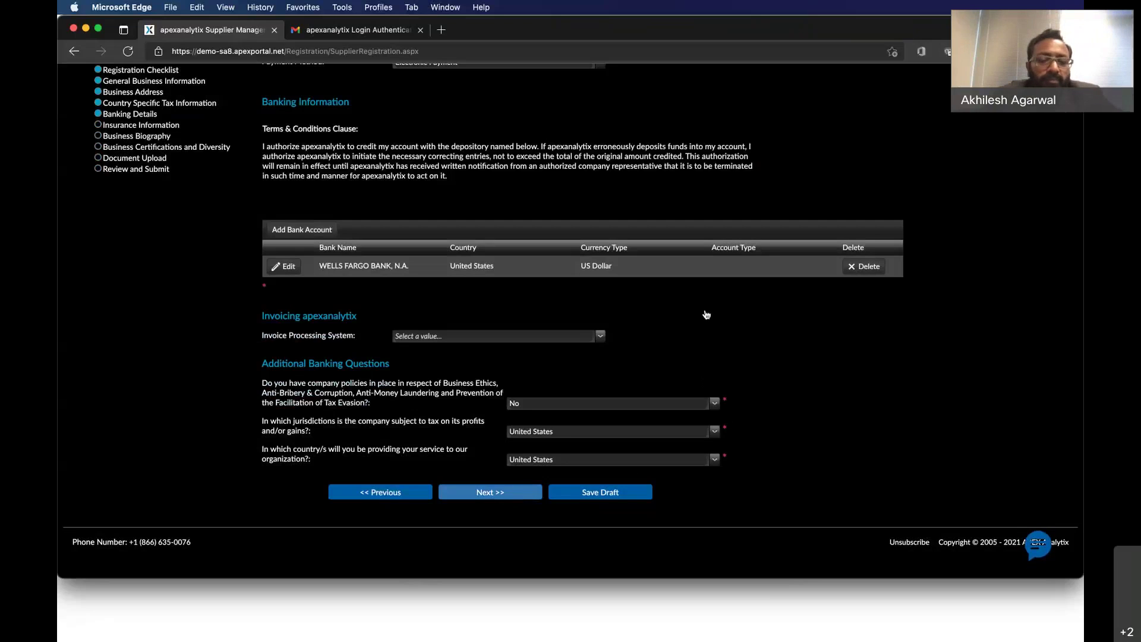
# Advance past Insurance Information, Business Certifications and Diversity, and Document Upload, then submit the registration.
pyautogui.click(534, 497)
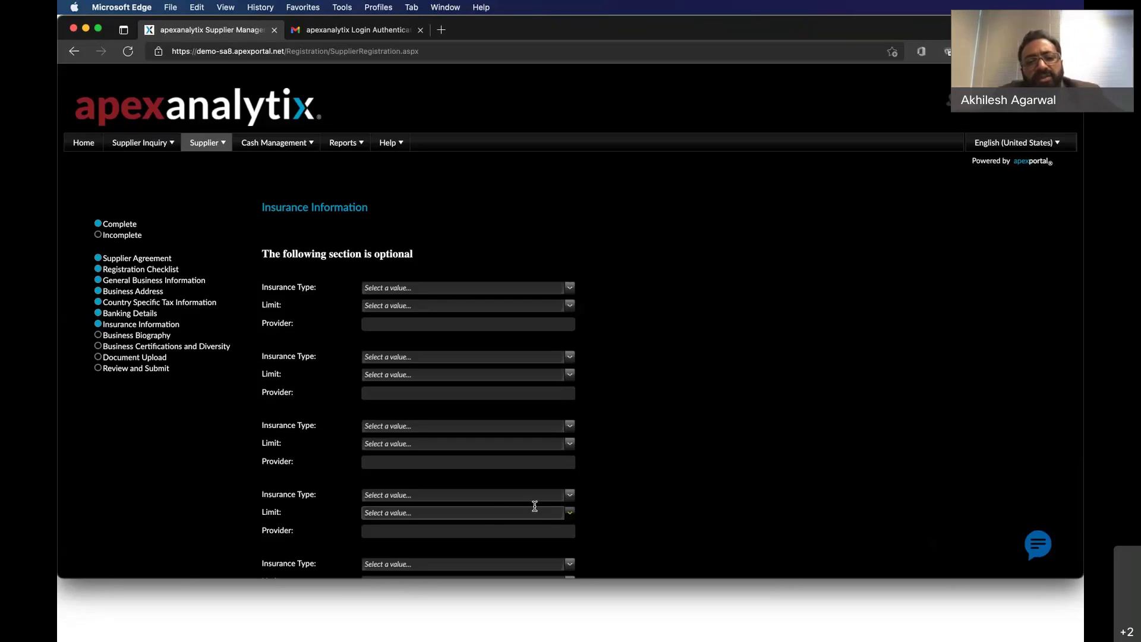
pyautogui.scroll(-3, 535, 506)
pyautogui.click(484, 520)
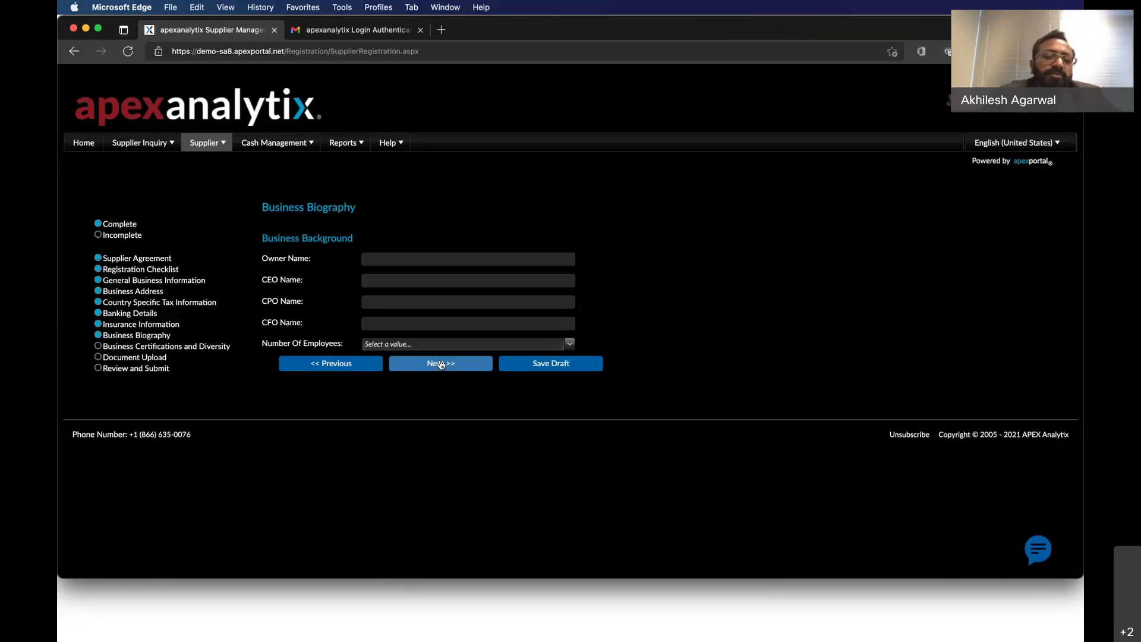
pyautogui.click(440, 363)
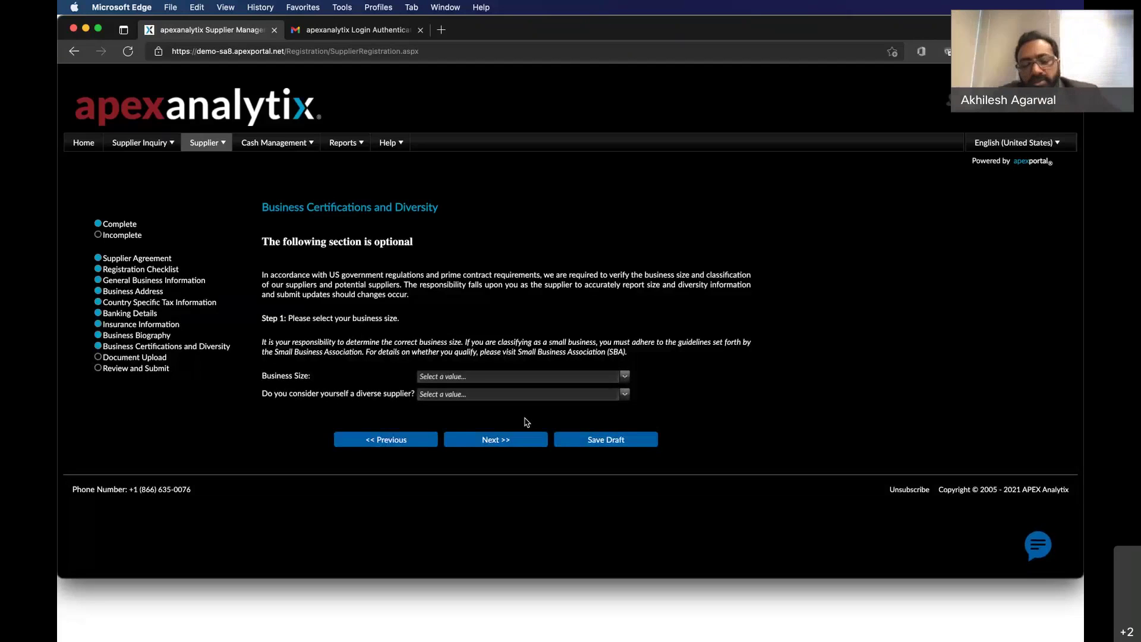
pyautogui.click(504, 441)
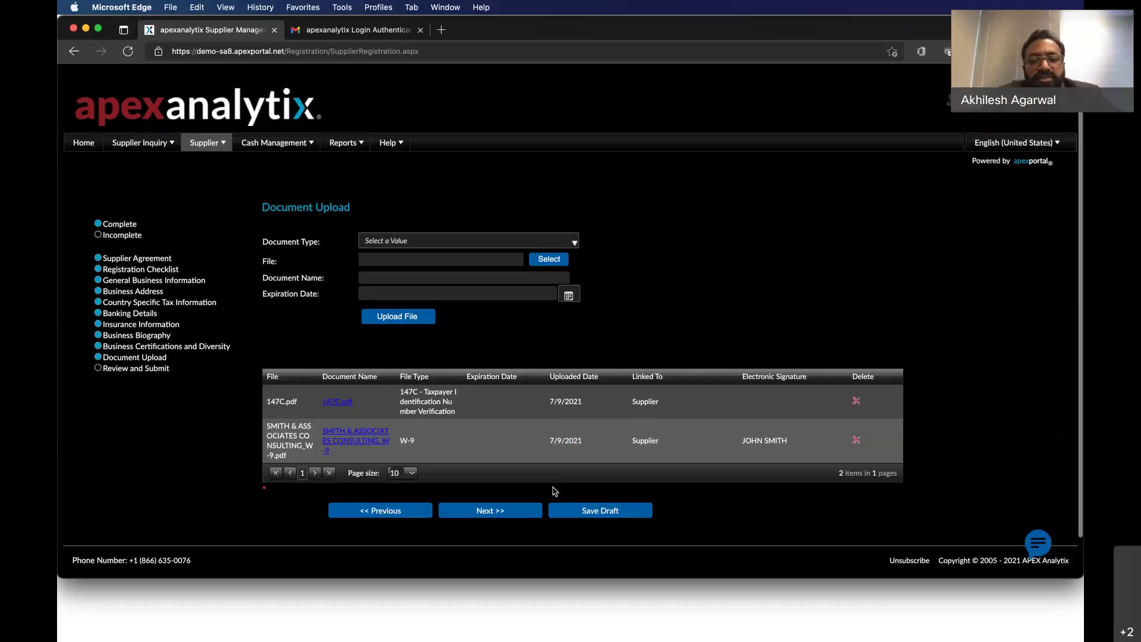
pyautogui.click(524, 513)
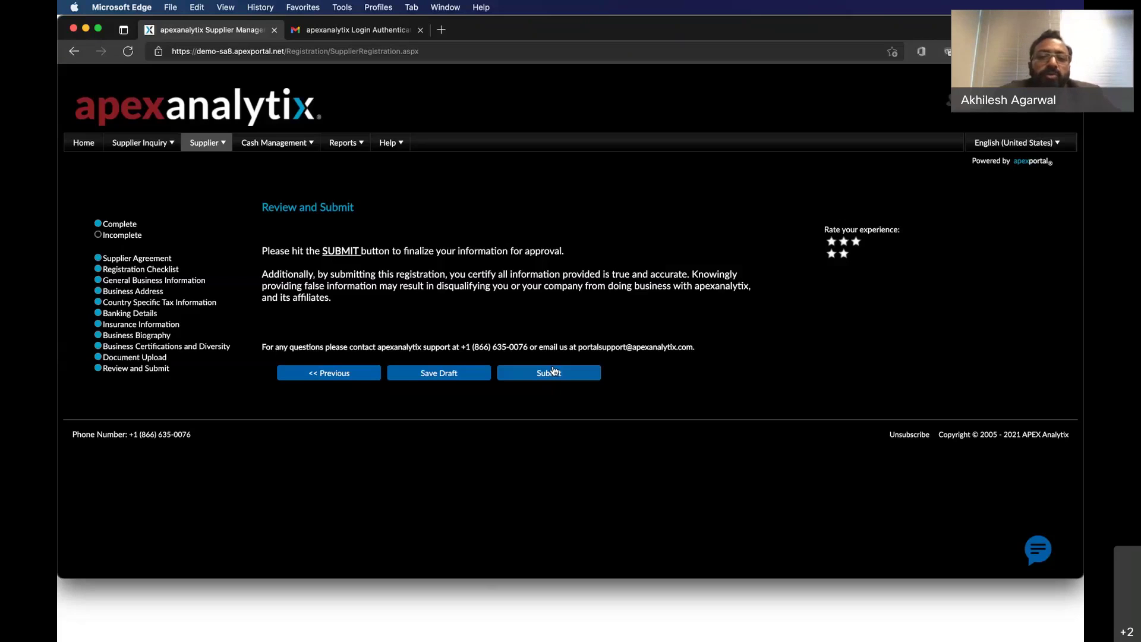
pyautogui.click(553, 371)
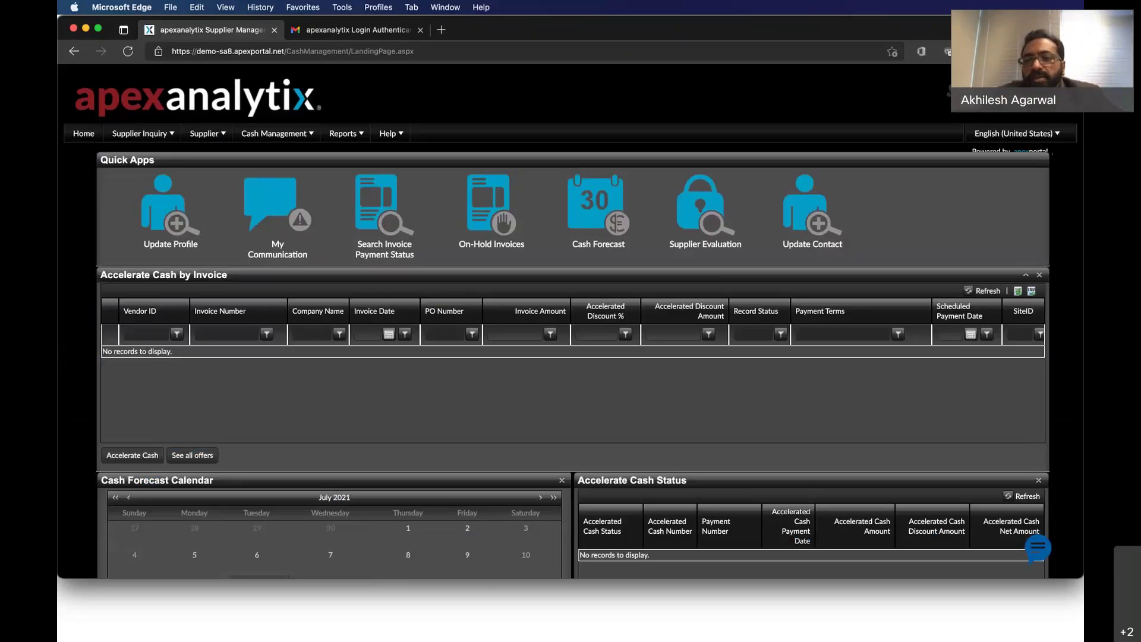
# Log out of the supplier account and open All Suppliers from the home page.
pyautogui.moveTo(1004, 92)
pyautogui.click(1005, 152)
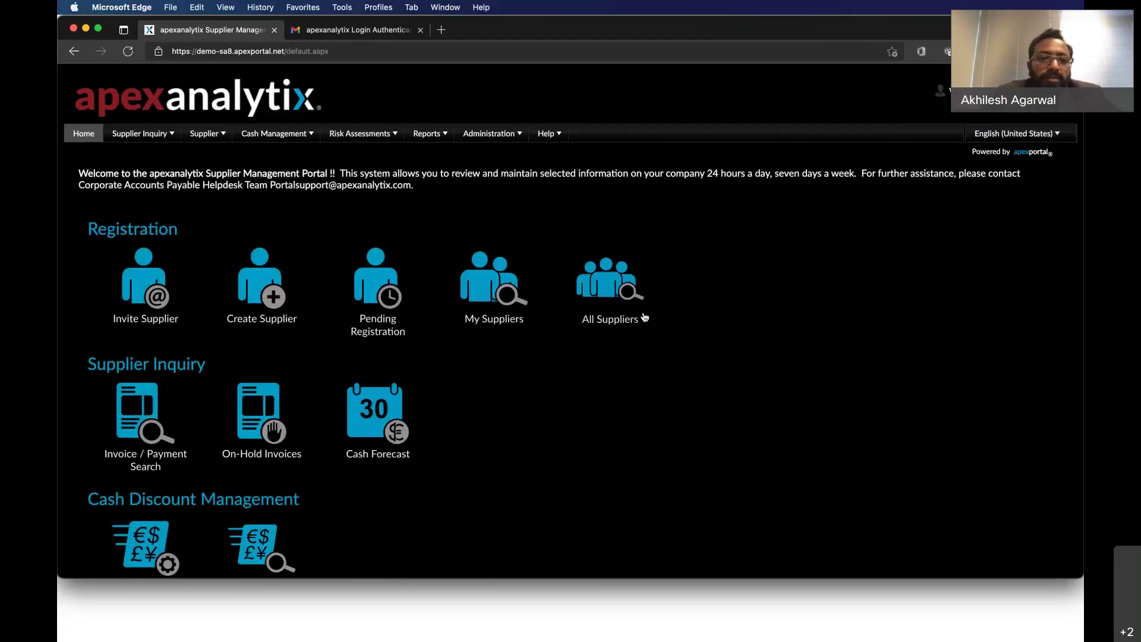
pyautogui.click(634, 303)
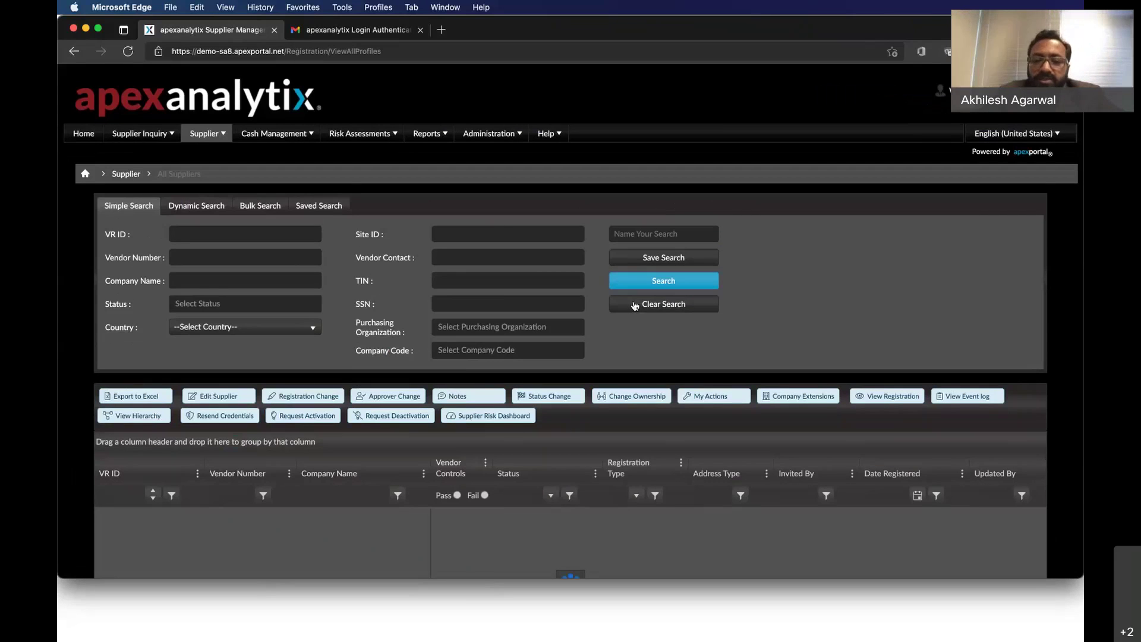
# Scroll the All Suppliers results to the SMITH & ASSOCIATES CONSULTING row showing Pending Approval.
pyautogui.scroll(-1, 1003, 364)
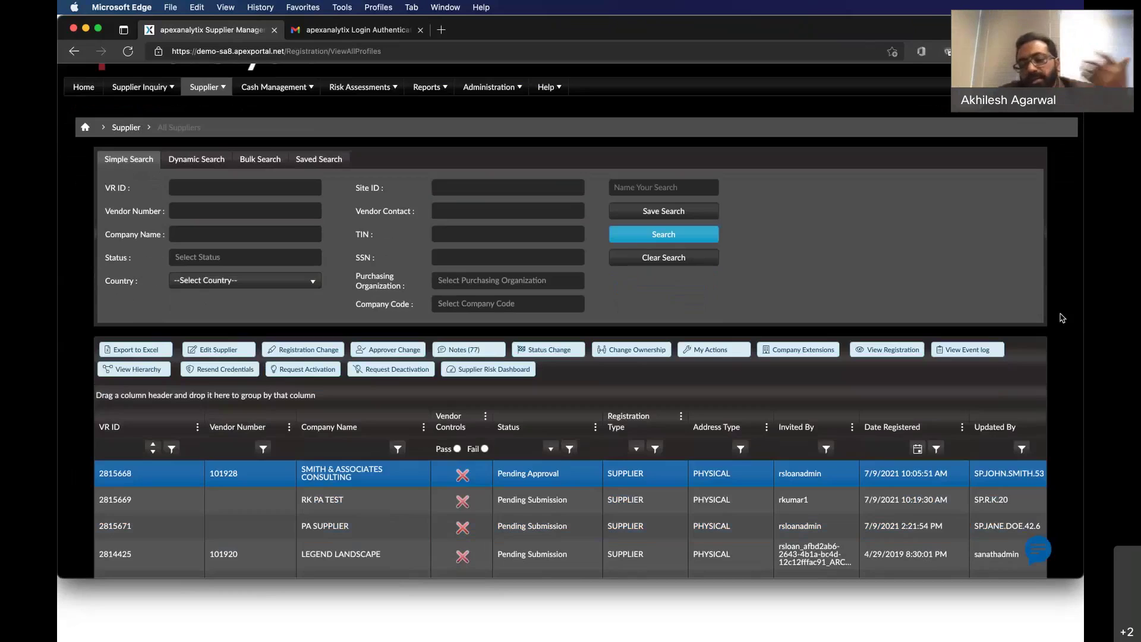
pyautogui.scroll(-1, 1070, 322)
pyautogui.scroll(-1, 1069, 322)
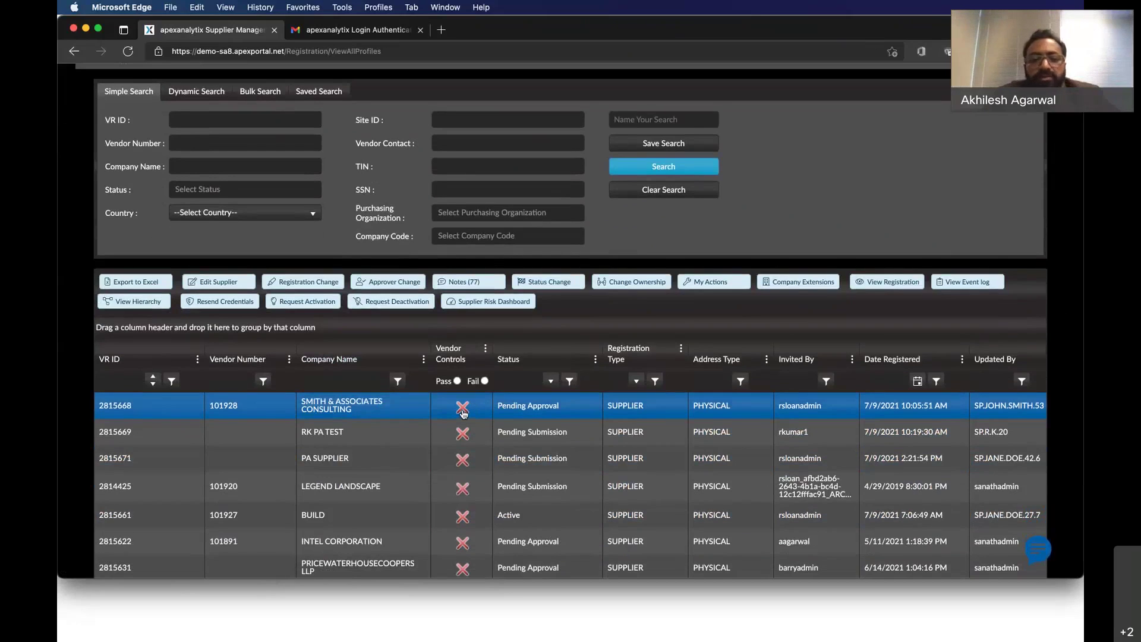
# Open the Vendor Controls results for SMITH & ASSOCIATES CONSULTING to review the Bank Account Validation failure.
pyautogui.click(463, 412)
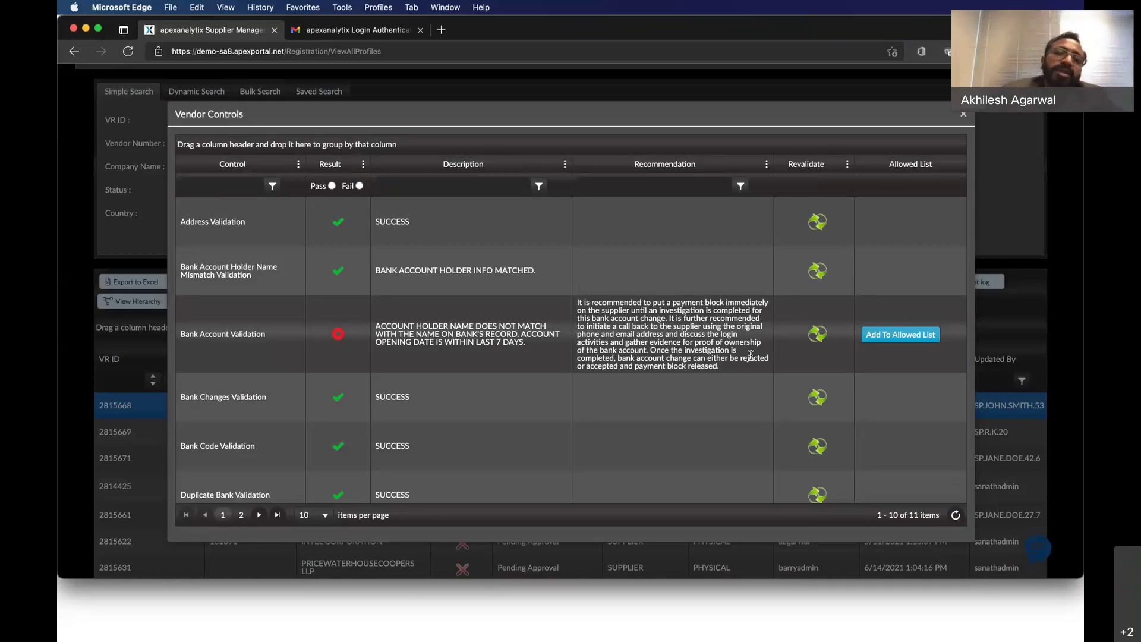
# Close the Vendor Controls dialog and log out of the portal.
pyautogui.click(964, 116)
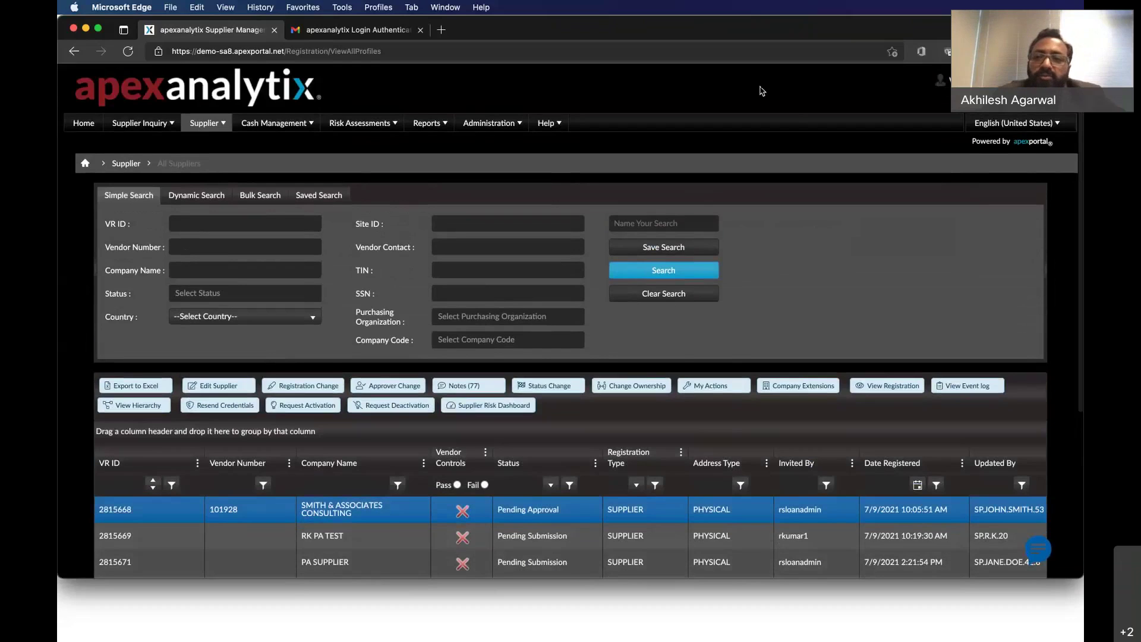
pyautogui.moveTo(1005, 81)
pyautogui.click(996, 139)
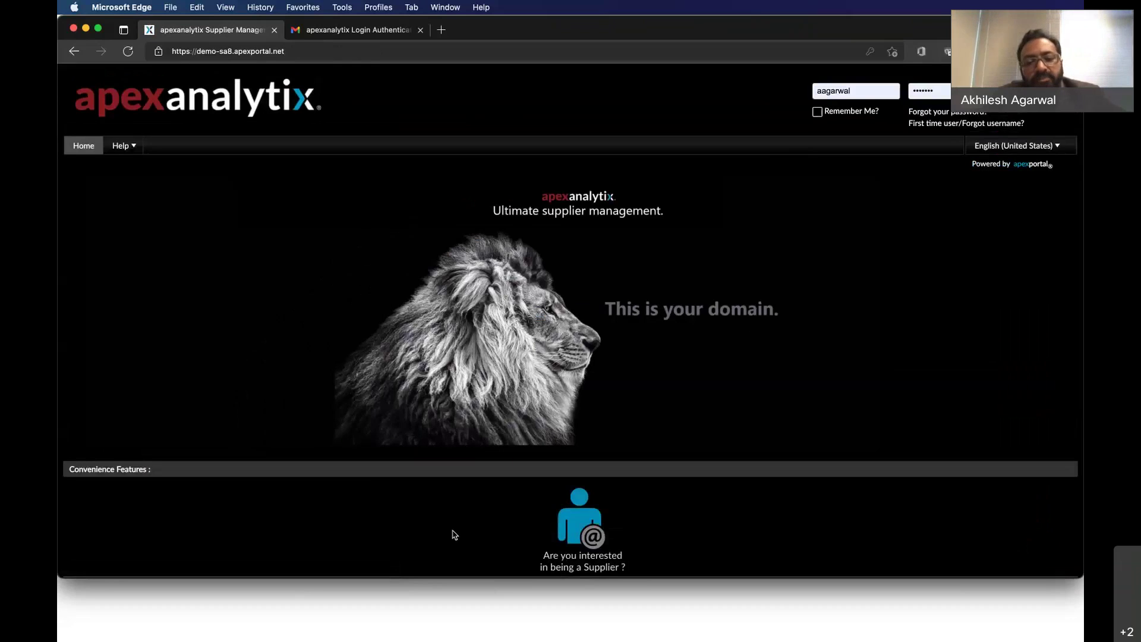
# Sign in with the supplier's saved username and account password.
pyautogui.click(367, 612)
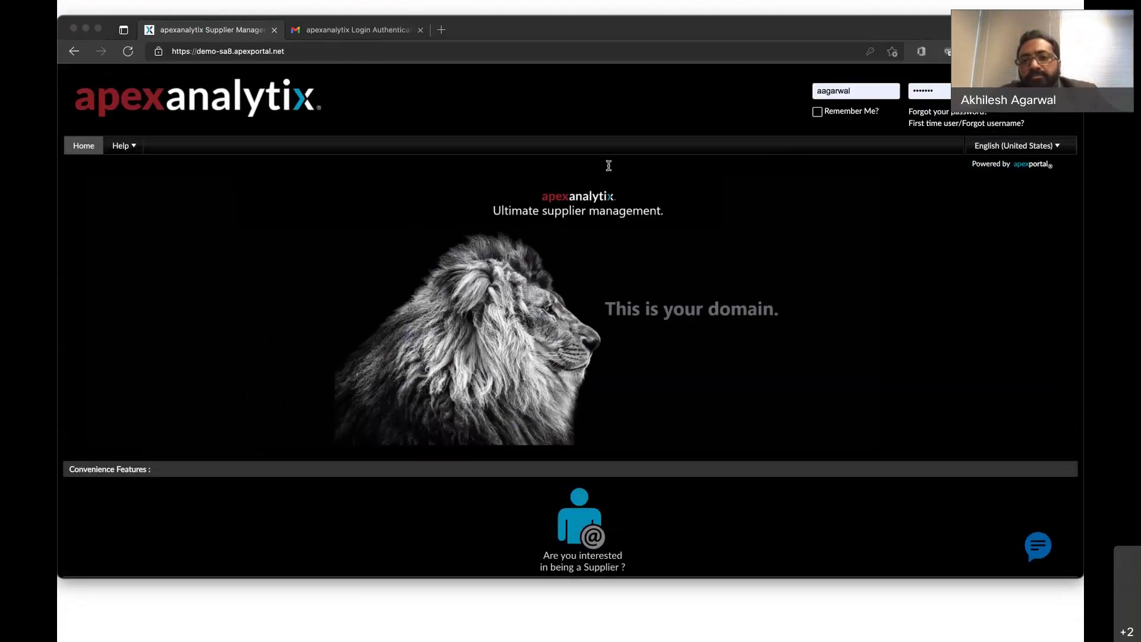
pyautogui.doubleClick(874, 87)
pyautogui.press('super+v')
pyautogui.press('Tab')
pyautogui.write('••••••••')
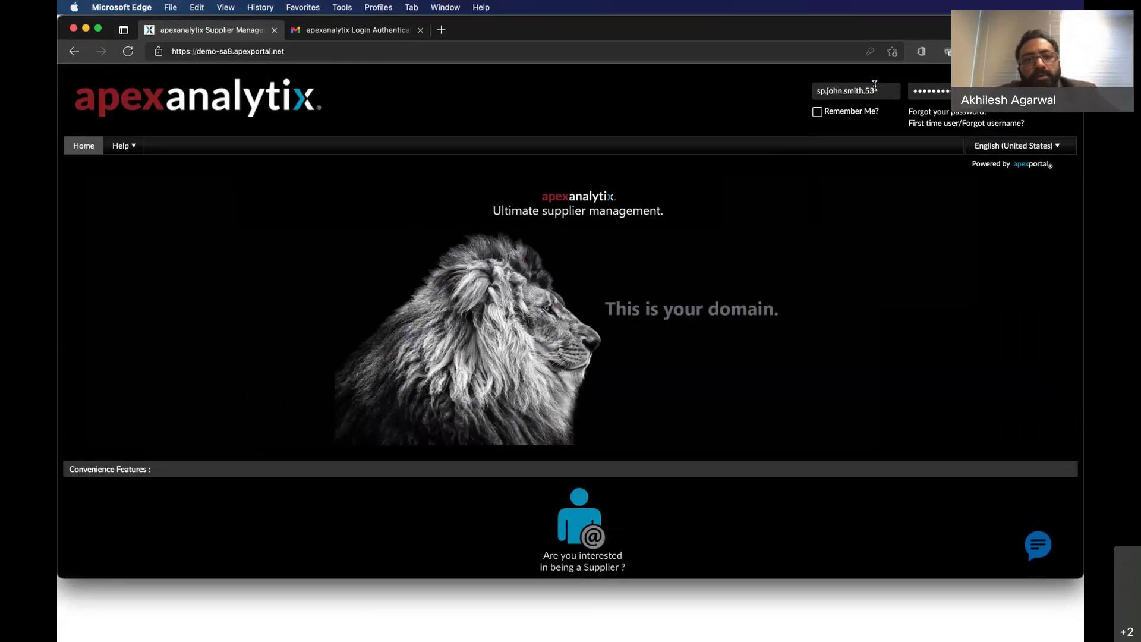
pyautogui.press('Return')
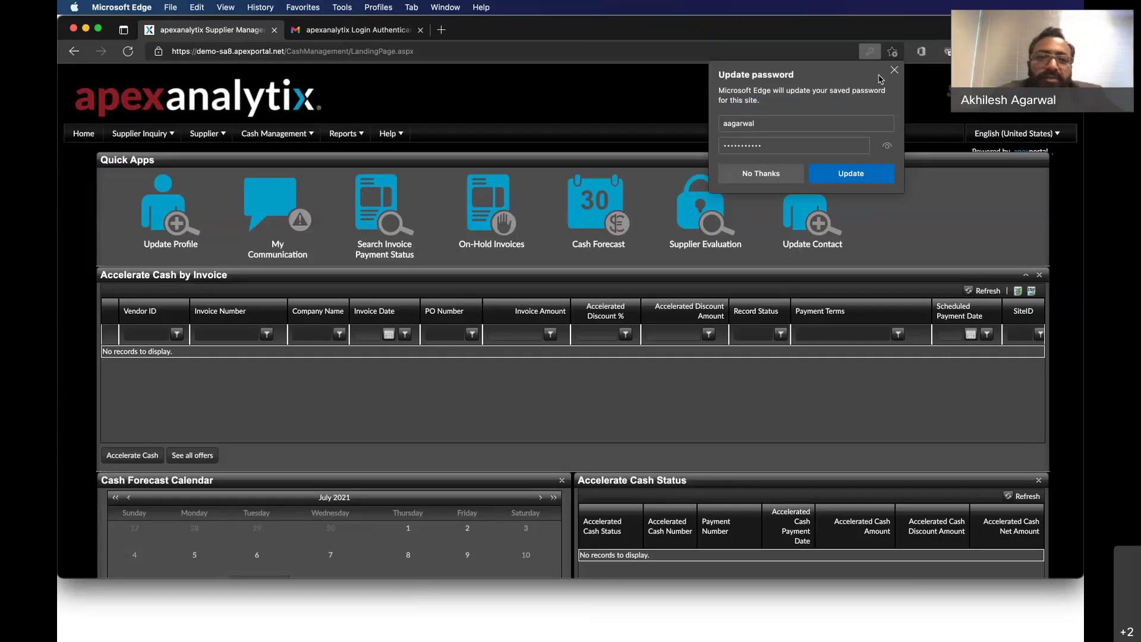
# Dismiss the browser password prompt and open the registration's Banking Details section.
pyautogui.click(894, 69)
pyautogui.click(158, 235)
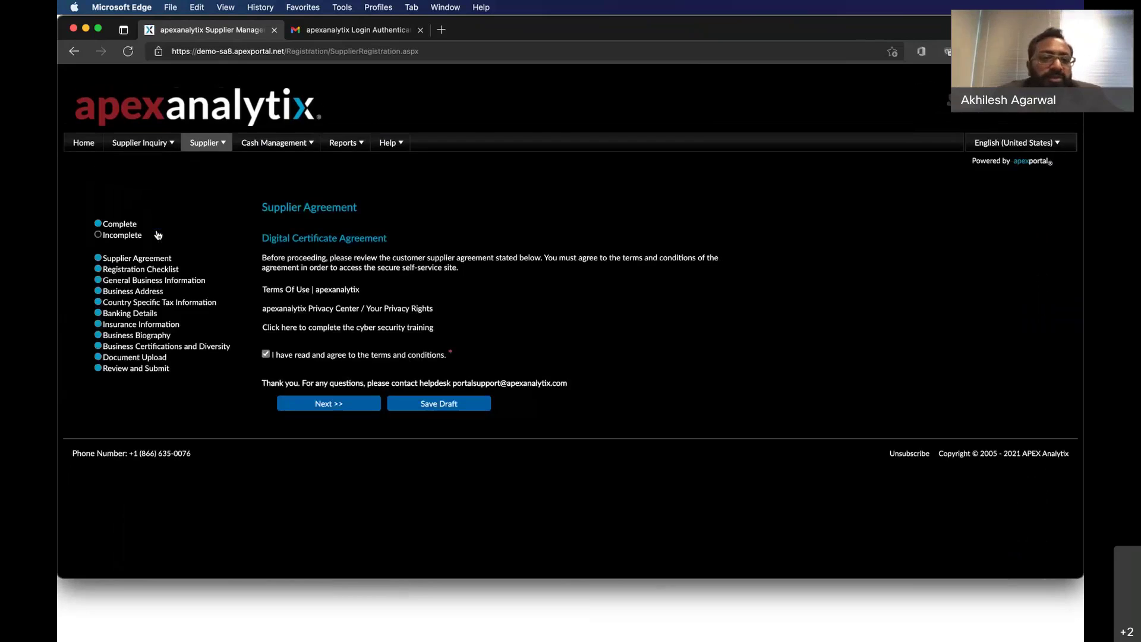
pyautogui.click(140, 313)
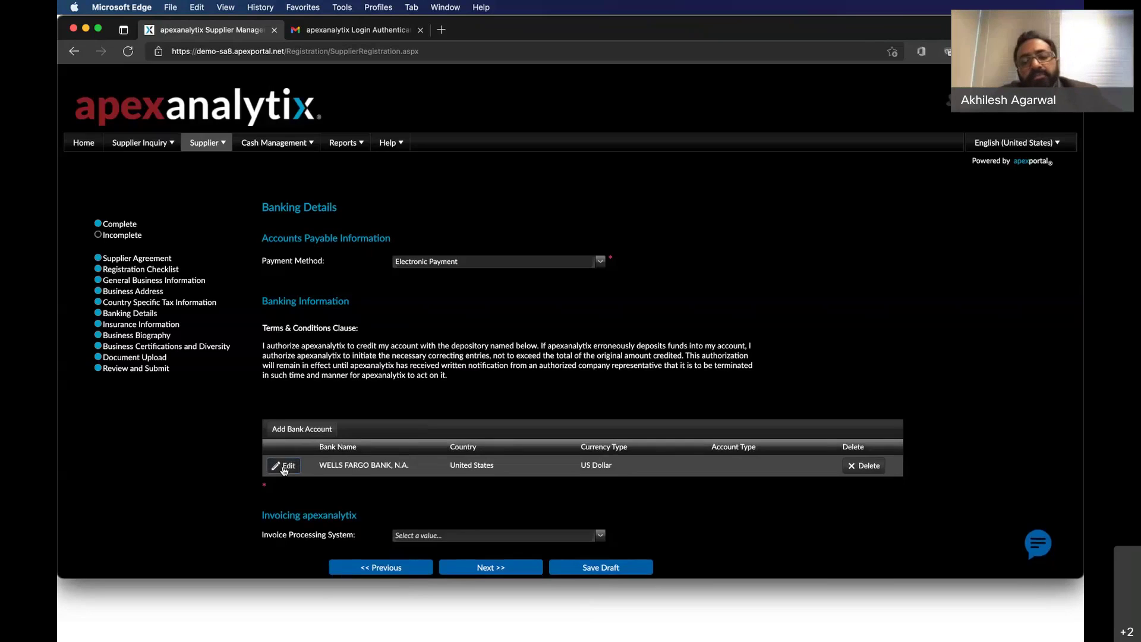
# Change the Wells Fargo account number, save it, and move to Review and Submit.
pyautogui.click(283, 466)
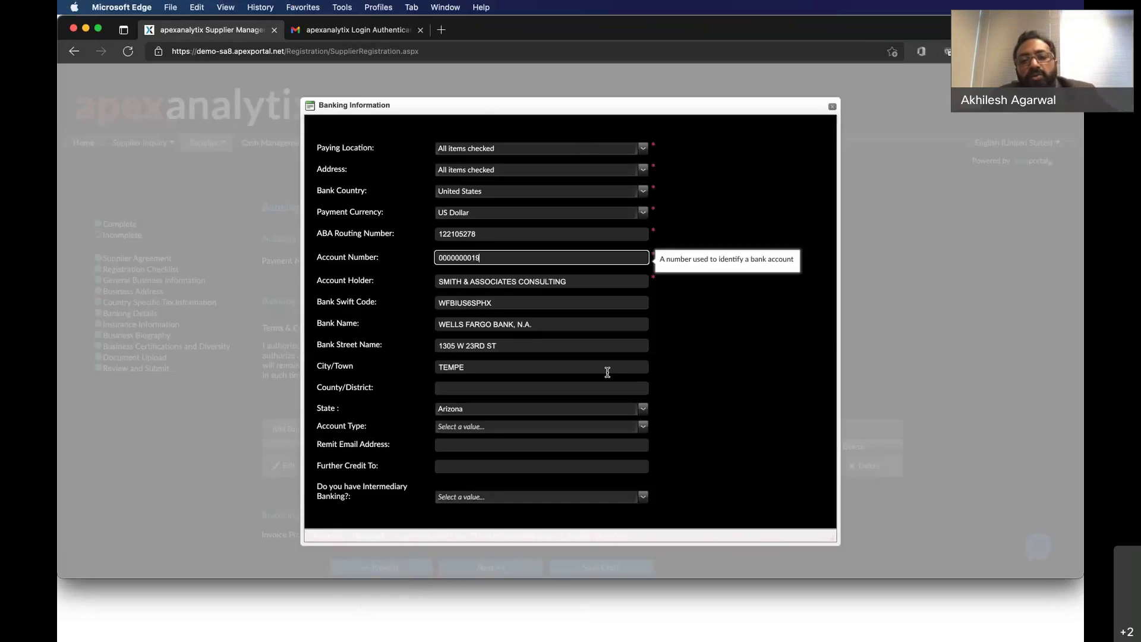
pyautogui.press('Tab')
pyautogui.scroll(-1, 607, 405)
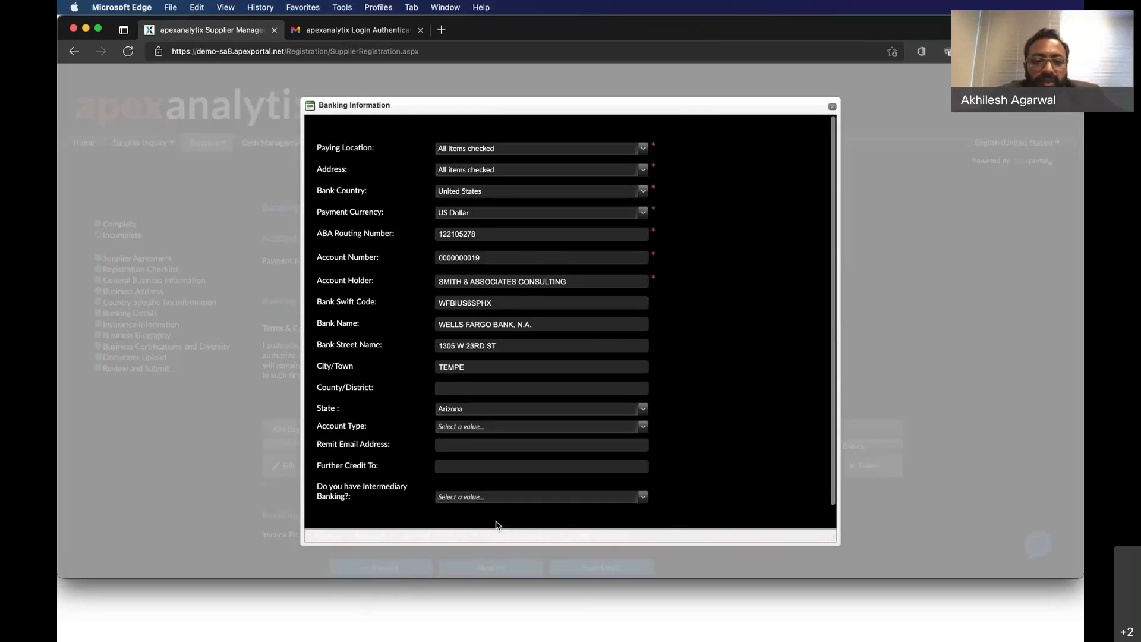
pyautogui.scroll(-1, 497, 525)
pyautogui.click(507, 517)
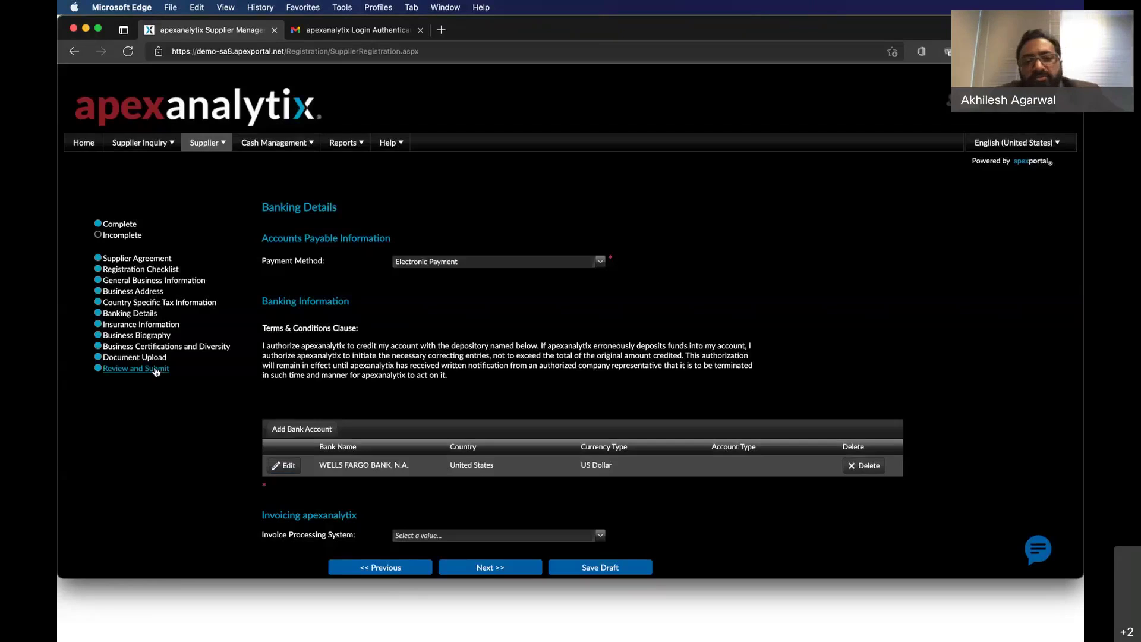
pyautogui.click(142, 369)
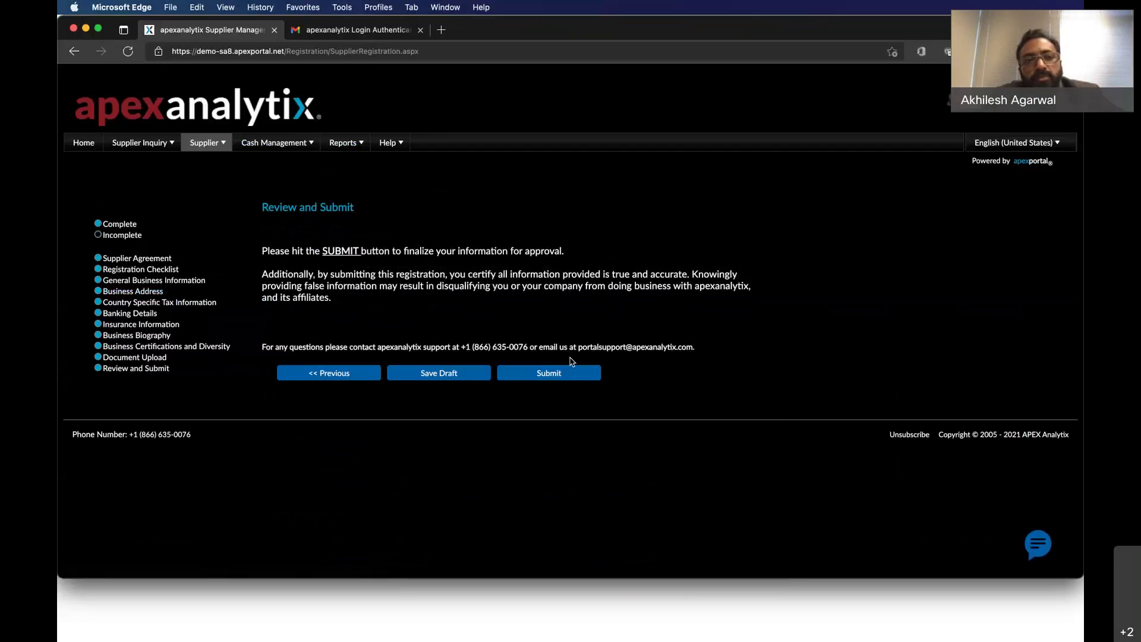
# Send the edited supplier registration for approval, then log out from the top-right user menu.
pyautogui.click(565, 368)
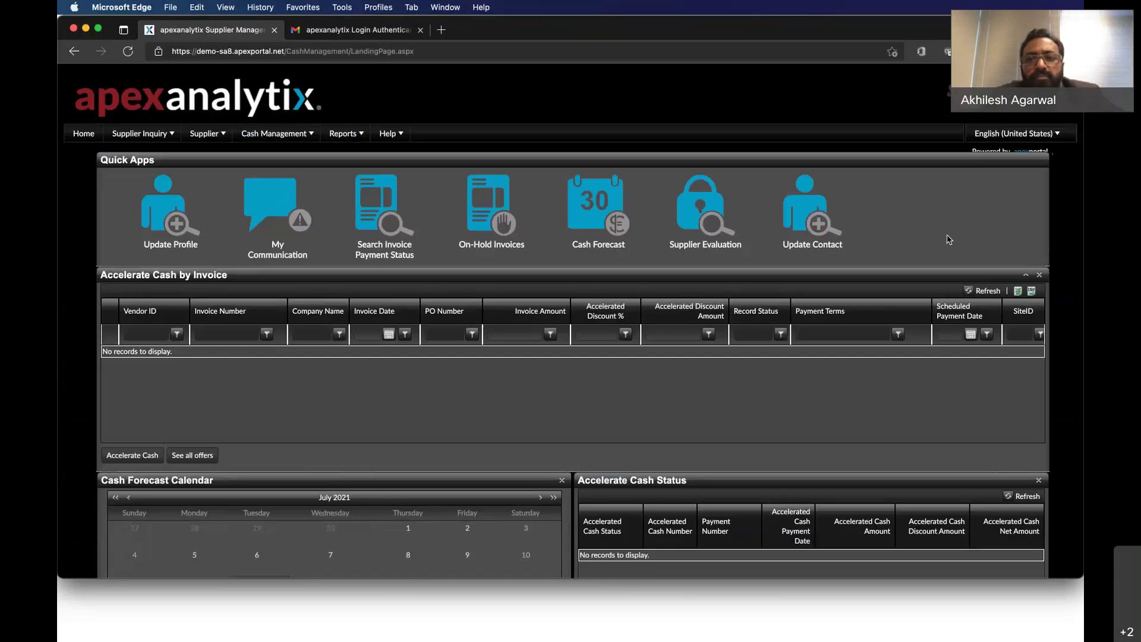
pyautogui.click(945, 92)
pyautogui.click(1005, 152)
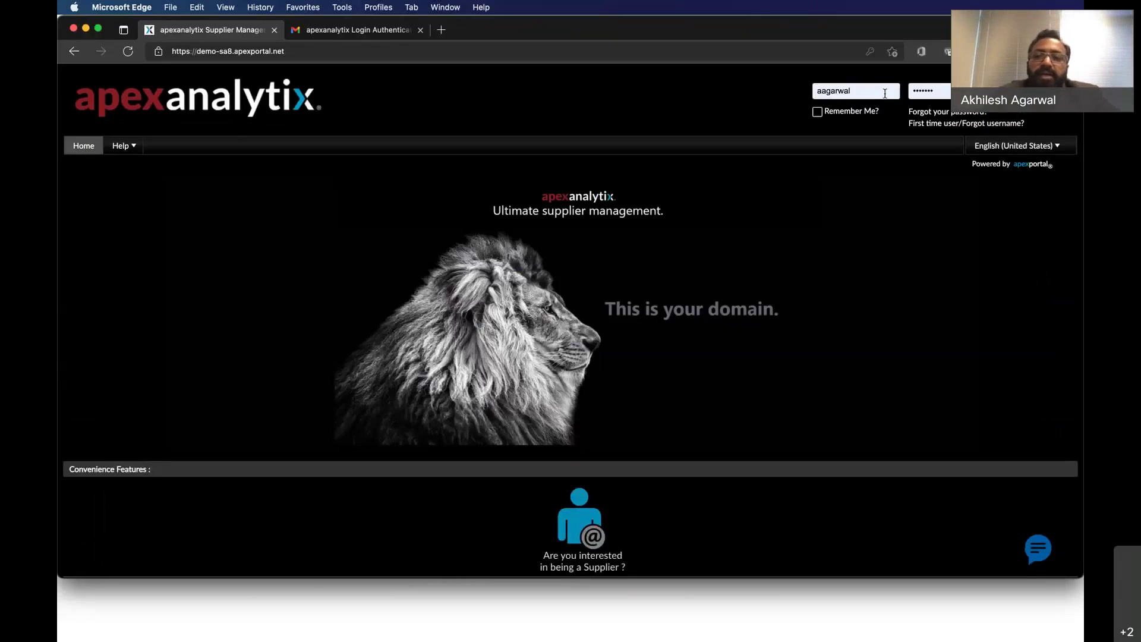
# Sign in as administrator and open All Suppliers, down to the results grid listing SMITH & ASSOCIATES CONSULTING.
pyautogui.click(1030, 91)
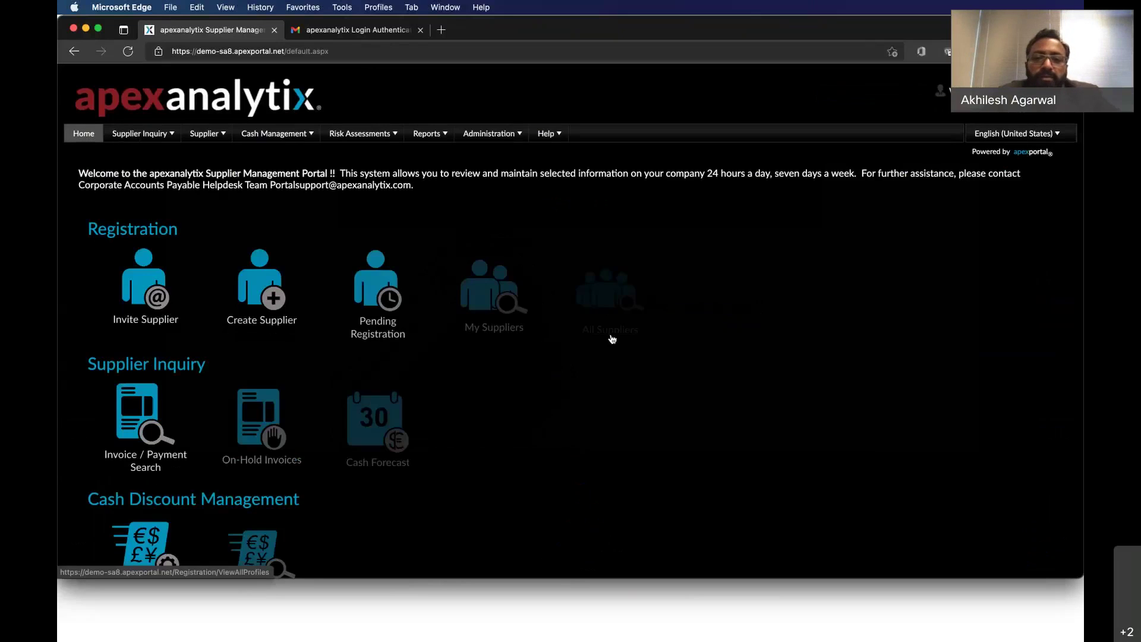
pyautogui.click(618, 289)
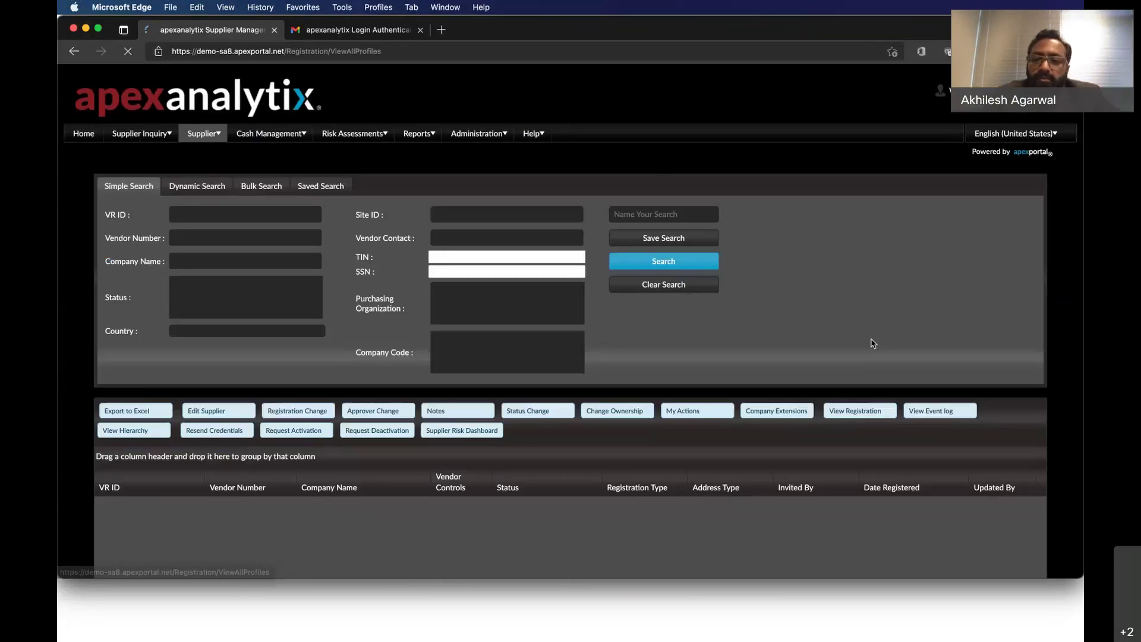
pyautogui.scroll(-5, 1068, 359)
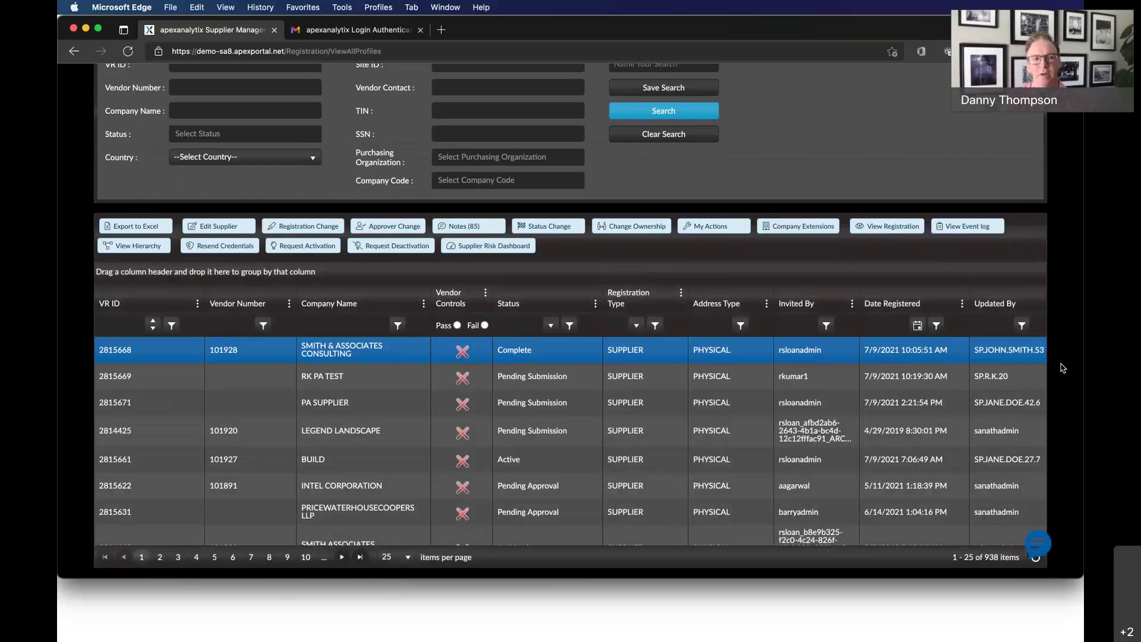
pyautogui.scroll(-3, 1063, 368)
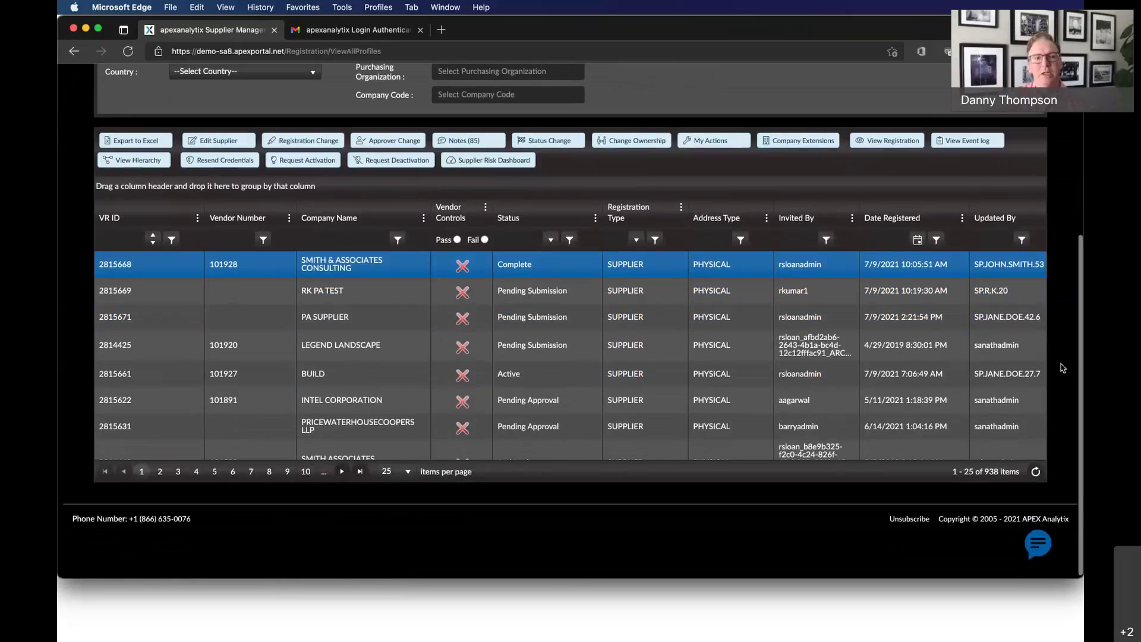
# Refresh the grid to show SMITH & ASSOCIATES CONSULTING as Pending Approval and open its Vendor Controls.
pyautogui.click(1035, 472)
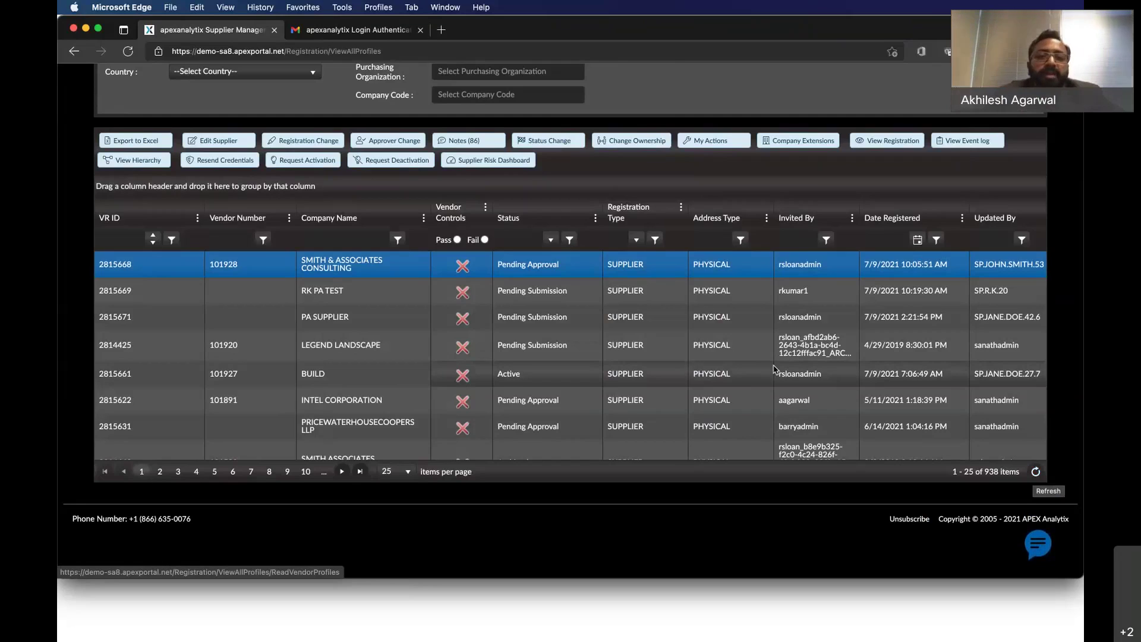
pyautogui.click(464, 265)
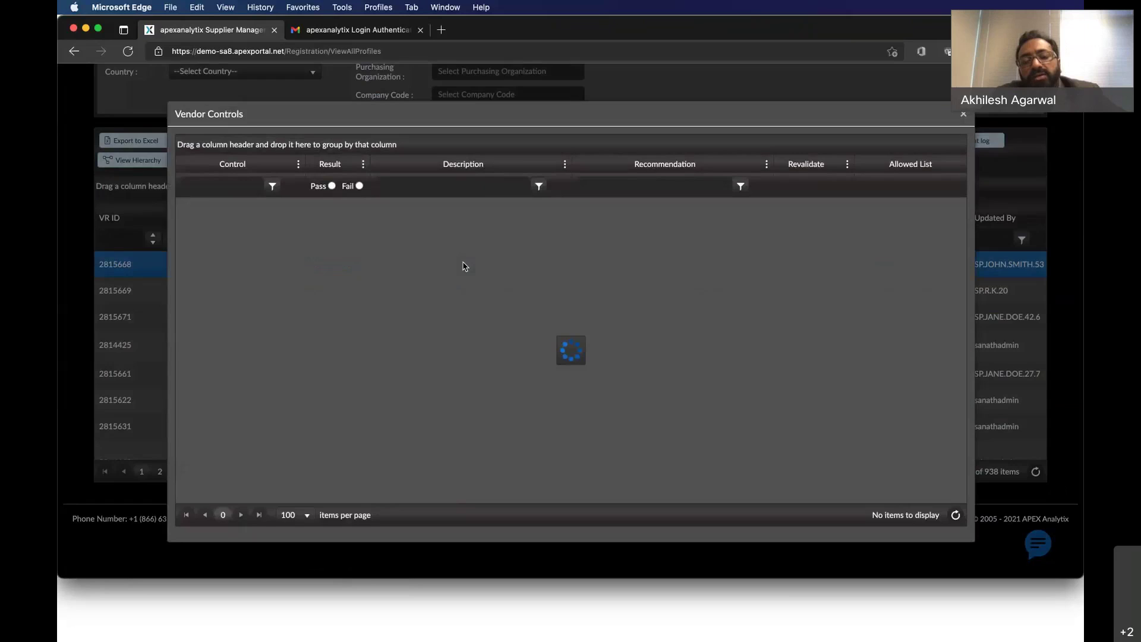
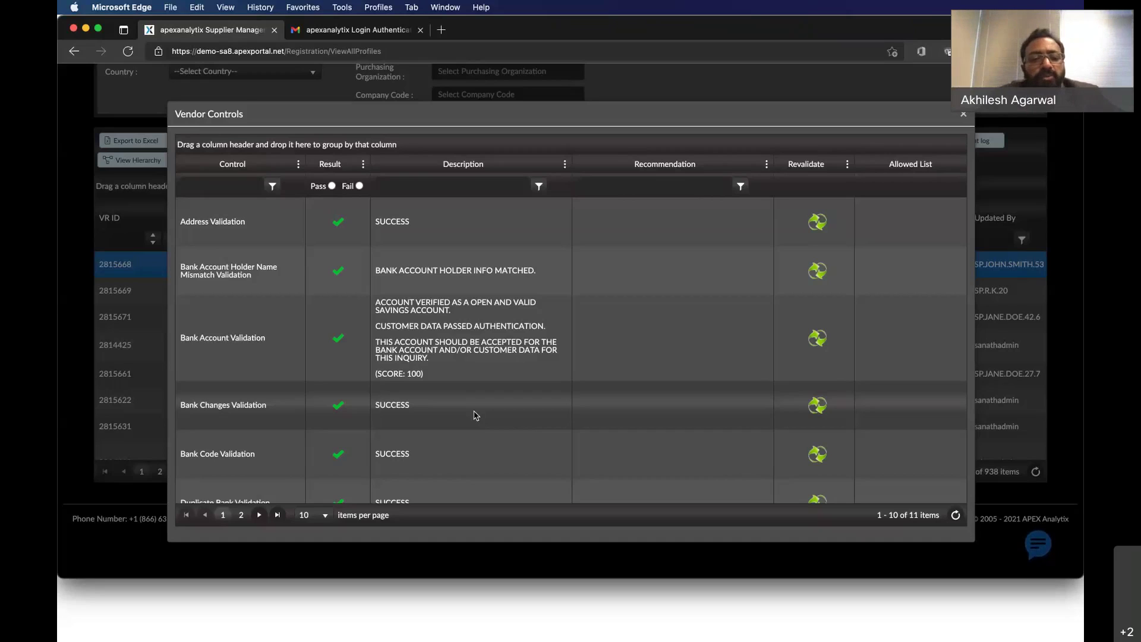
# Scroll through Smith & Associates Consulting's vendor control results, then close them to show the 938-item list.
pyautogui.scroll(-1, 475, 415)
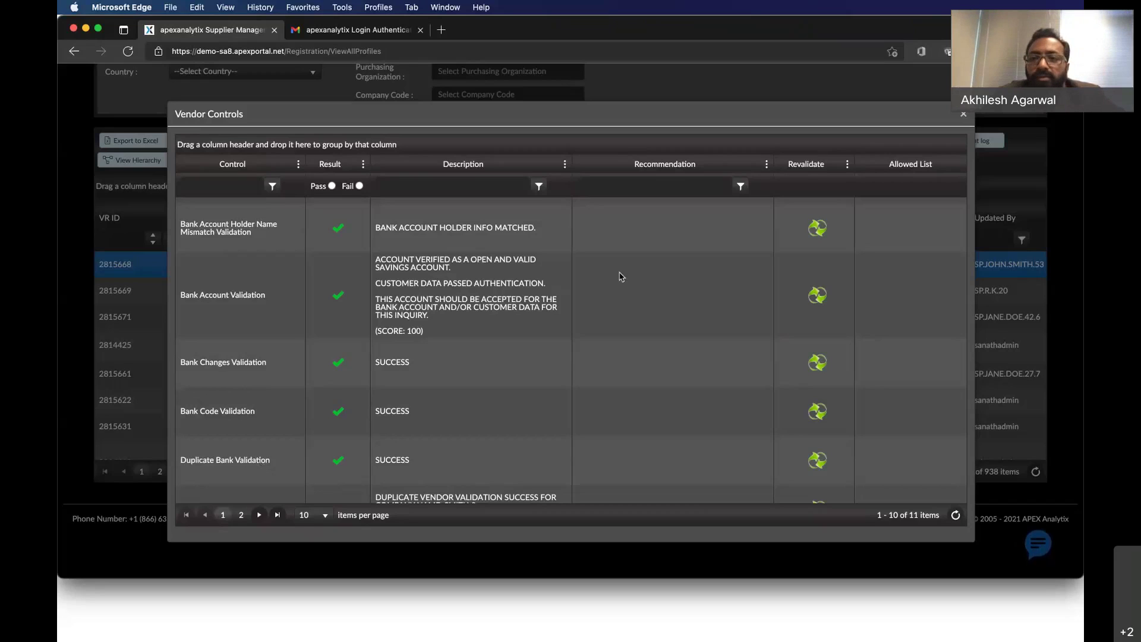
pyautogui.click(964, 116)
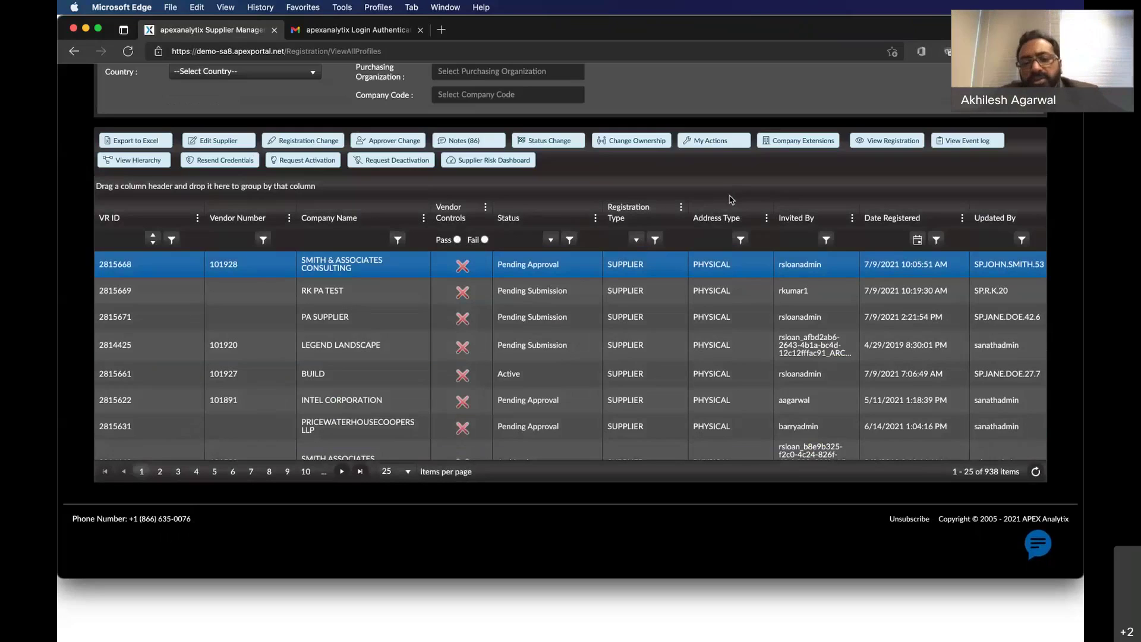
# Select the INTEL CORPORATION row (VR ID 2815622) in the All Suppliers grid.
pyautogui.click(570, 402)
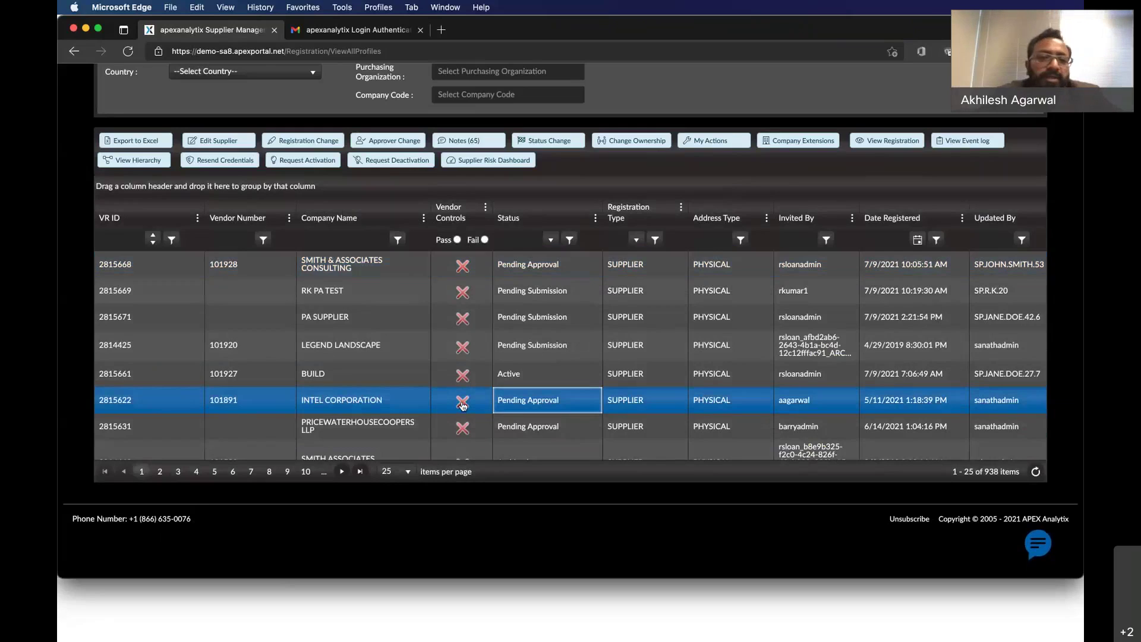
# Open INTEL CORPORATION's Vendor Controls and scroll to the failing Global BankPro Account Score (match score 20).
pyautogui.click(463, 405)
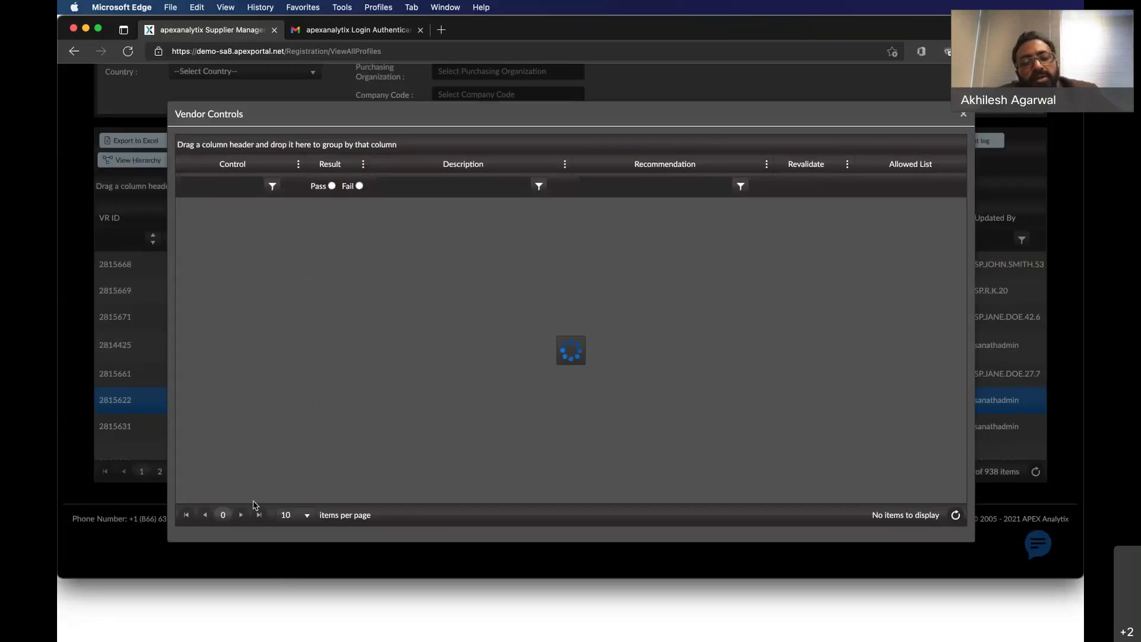
pyautogui.scroll(-5, 292, 461)
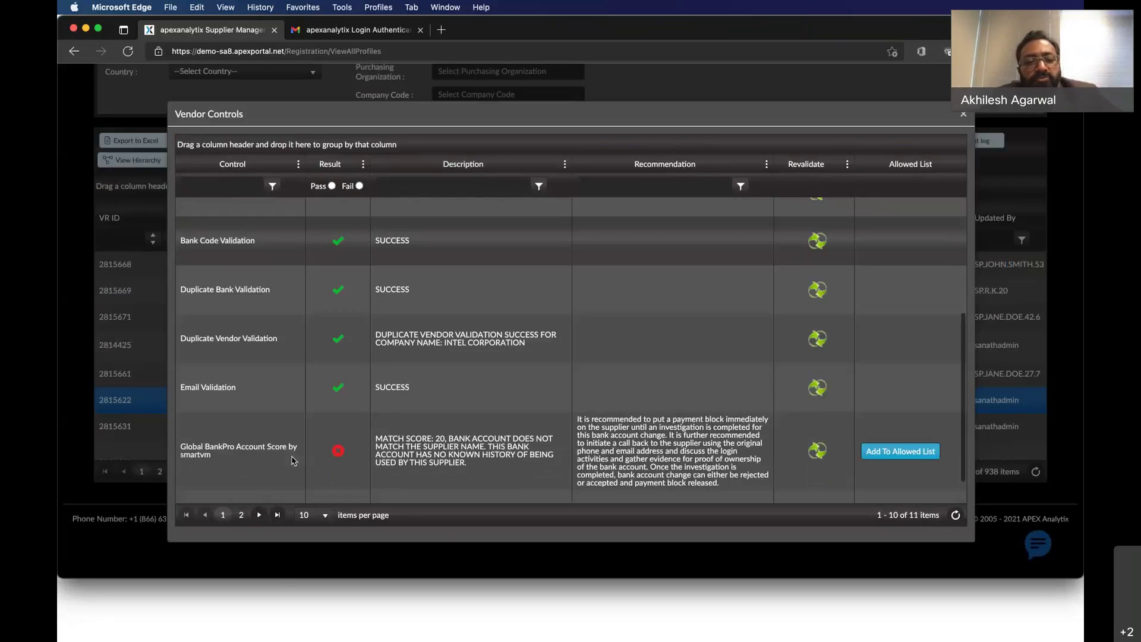
pyautogui.scroll(-1, 292, 461)
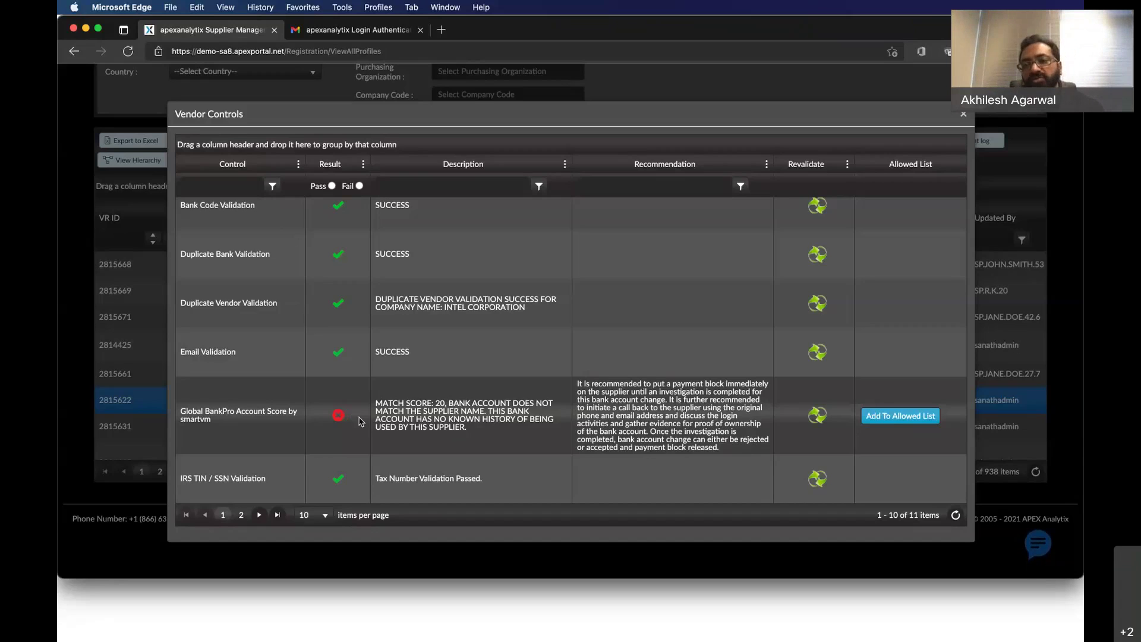
# Close Intel's results, then open and scroll through SMITH & ASSOCIATES CONSULTING's vendor control results.
pyautogui.click(964, 118)
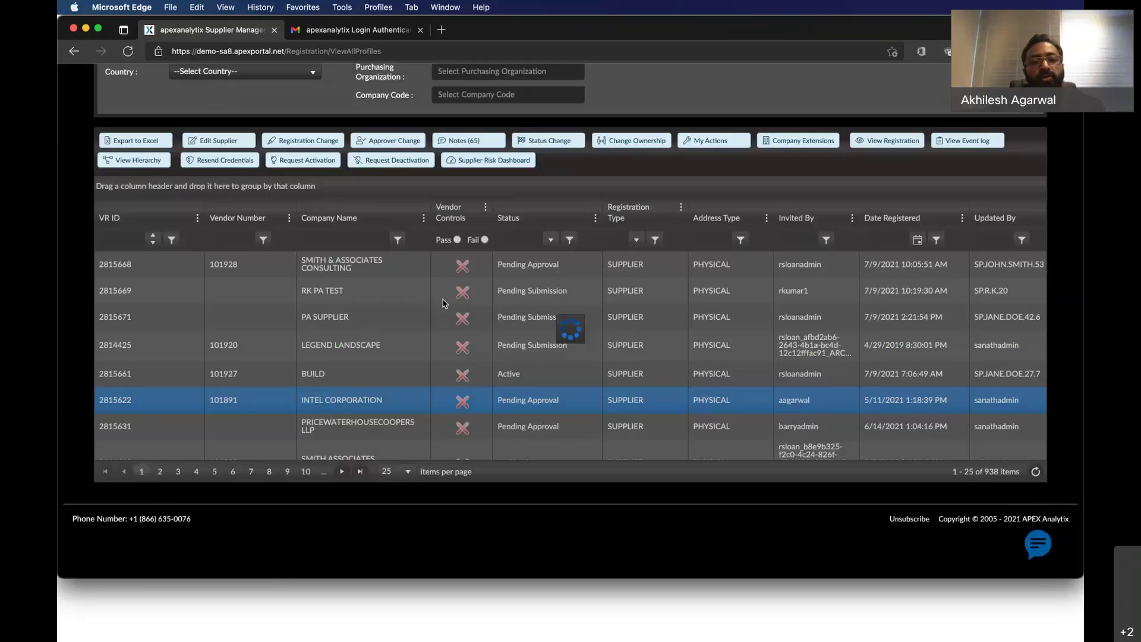
pyautogui.scroll(1, 443, 303)
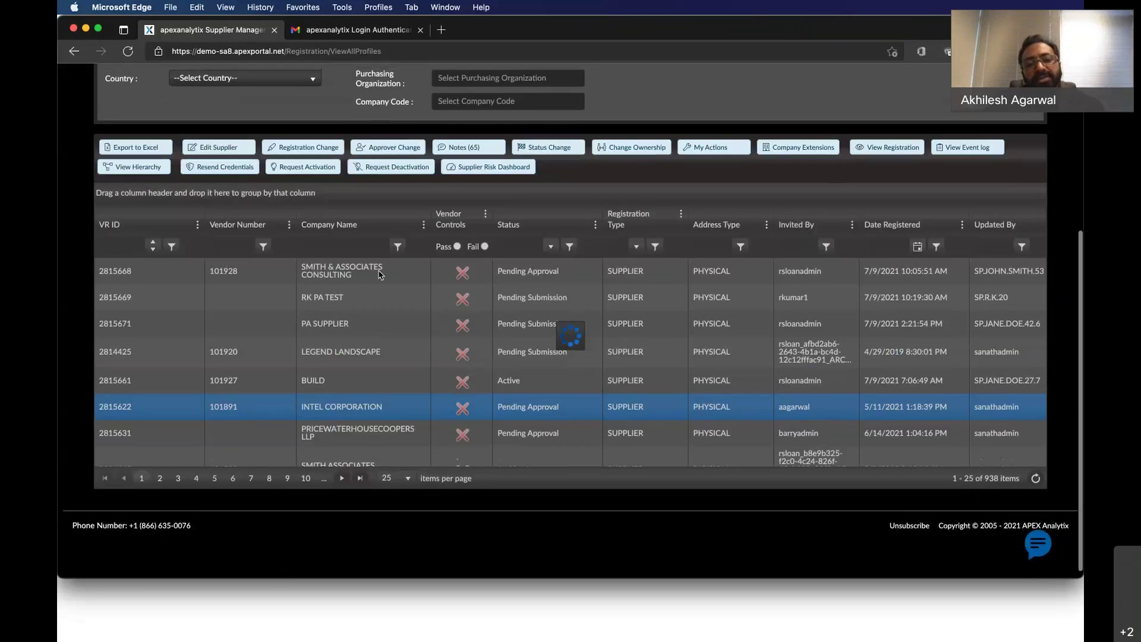
pyautogui.click(381, 274)
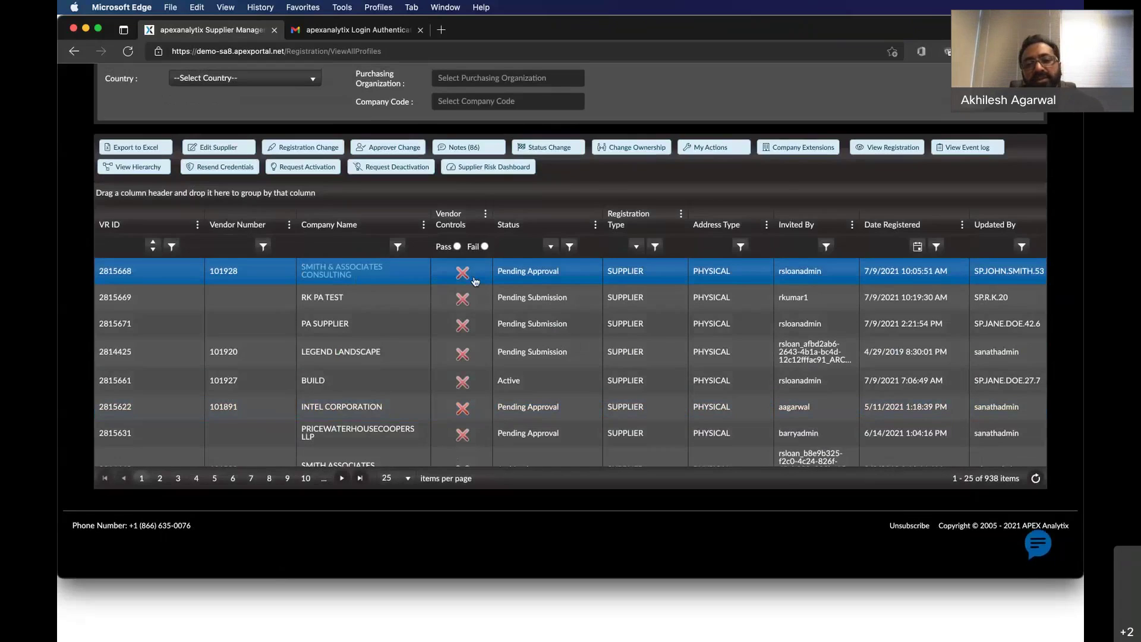
pyautogui.click(475, 279)
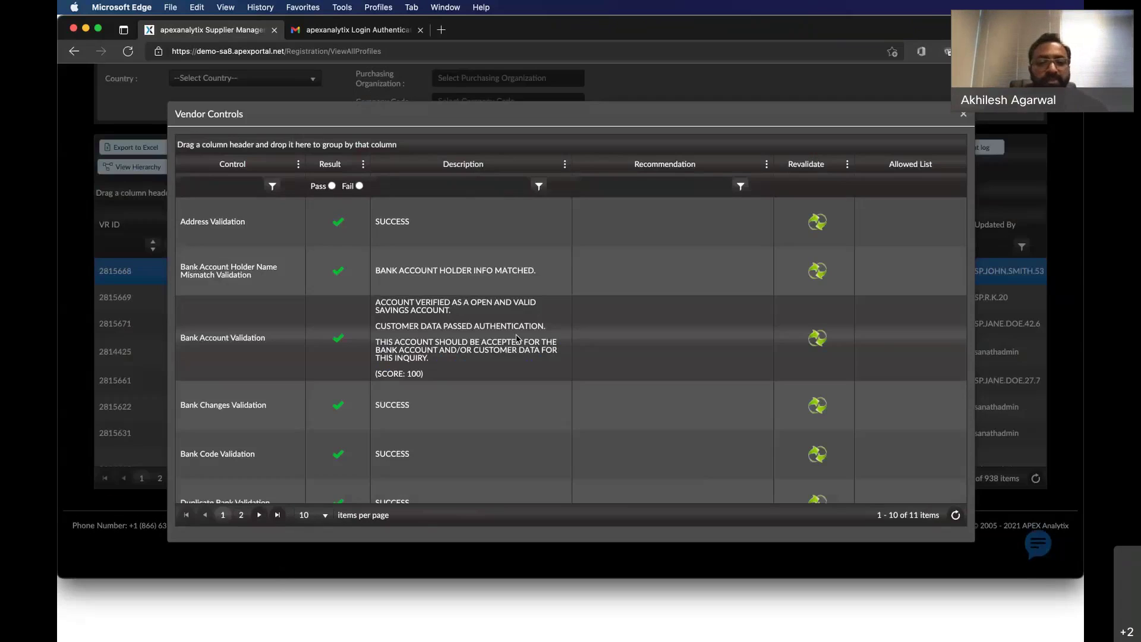
pyautogui.scroll(-1, 469, 445)
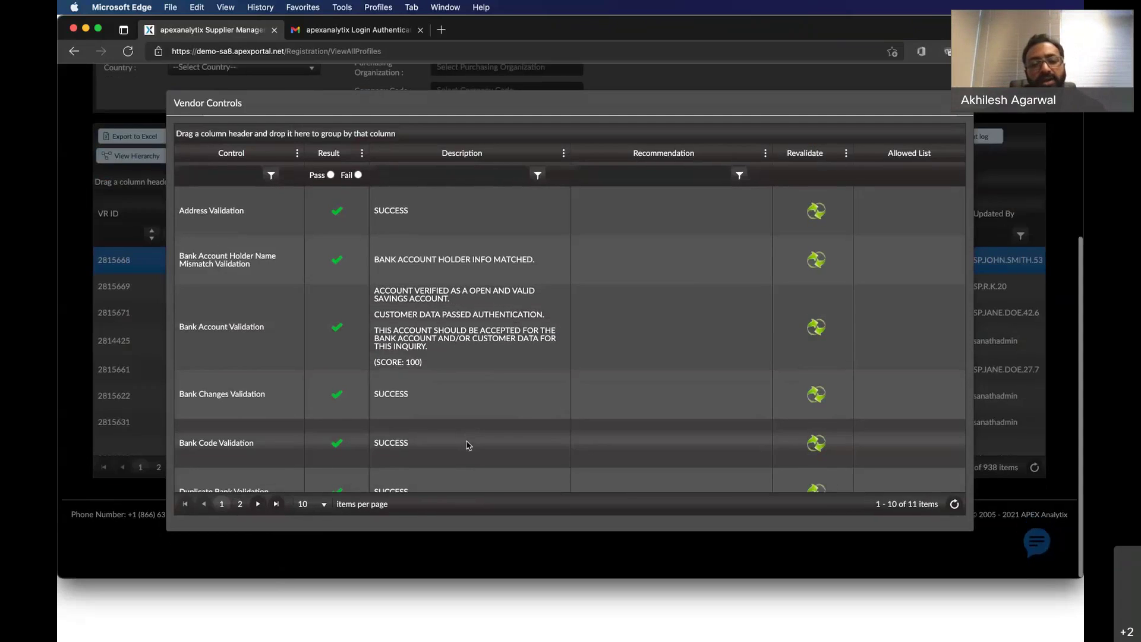
pyautogui.scroll(-5, 277, 446)
pyautogui.scroll(-3, 277, 446)
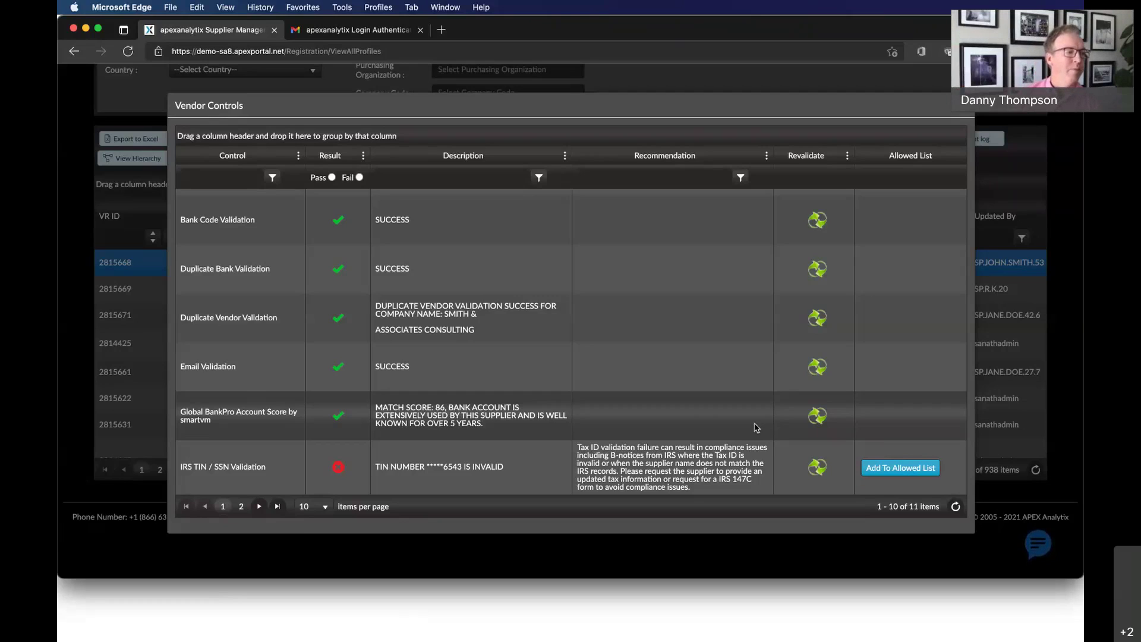
# Reopen vendor 101928's controls and start allow-listing the failed IRS TIN / SSN Validation.
pyautogui.click(961, 105)
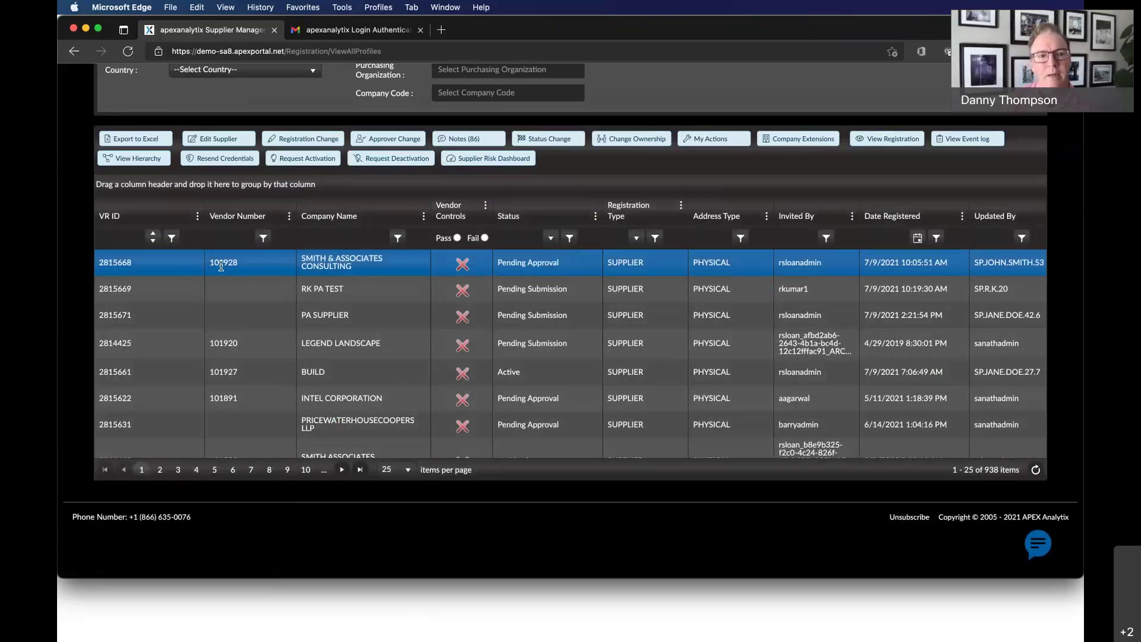
pyautogui.click(461, 262)
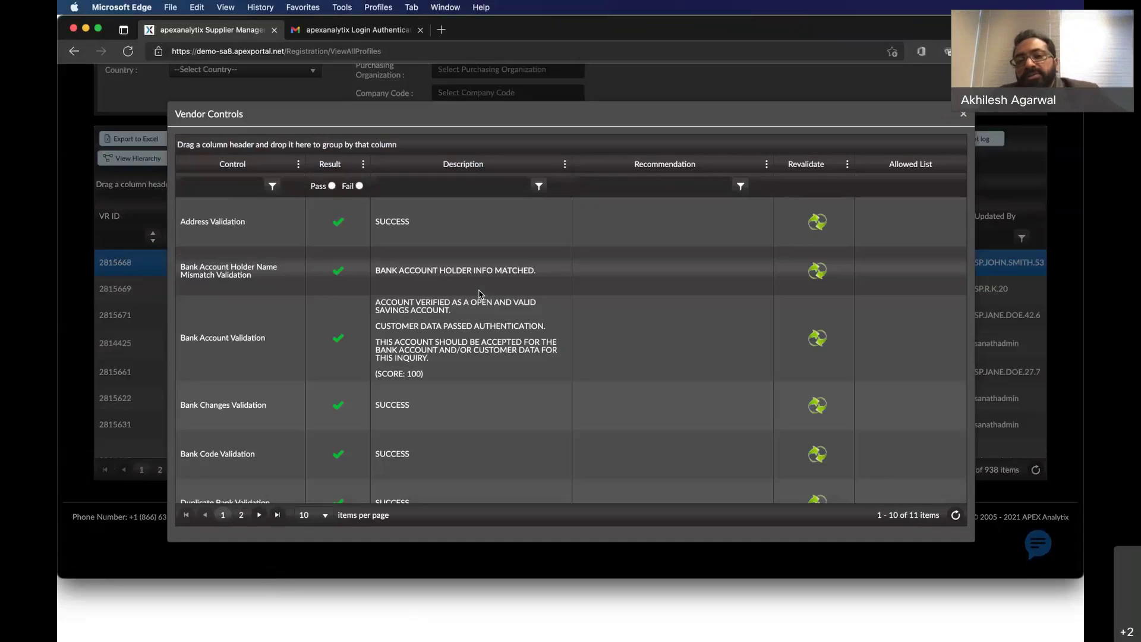
pyautogui.scroll(-5, 479, 293)
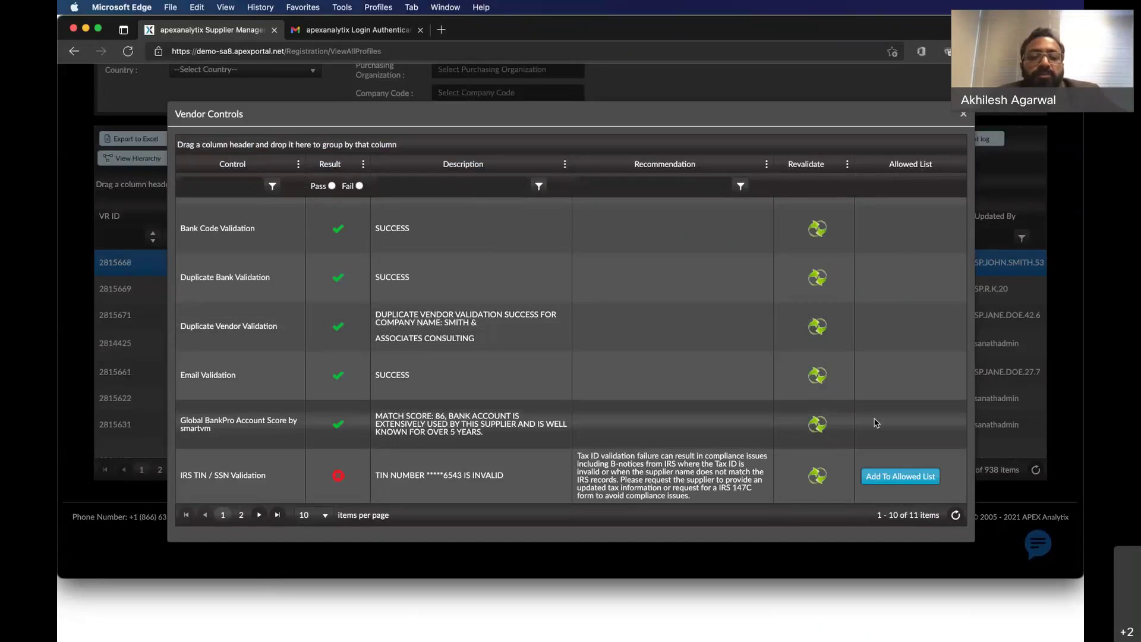
pyautogui.click(912, 478)
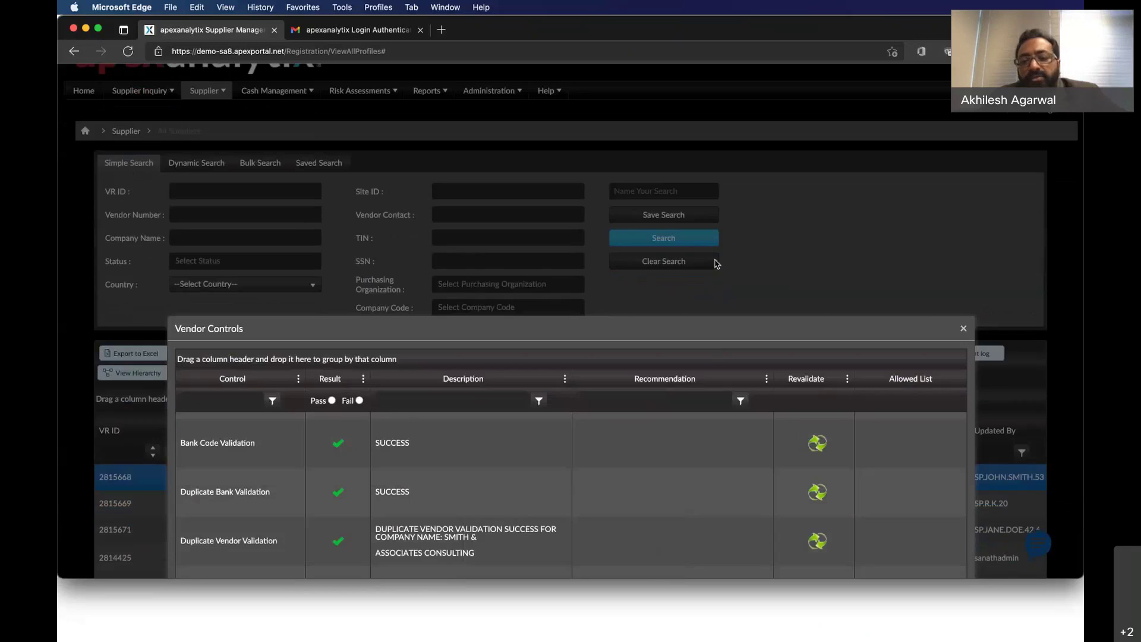
pyautogui.scroll(-5, 717, 264)
# Open the Allow Listing Comments box for the IRS TIN / SSN failure, then cancel it unsubmitted.
pyautogui.click(880, 509)
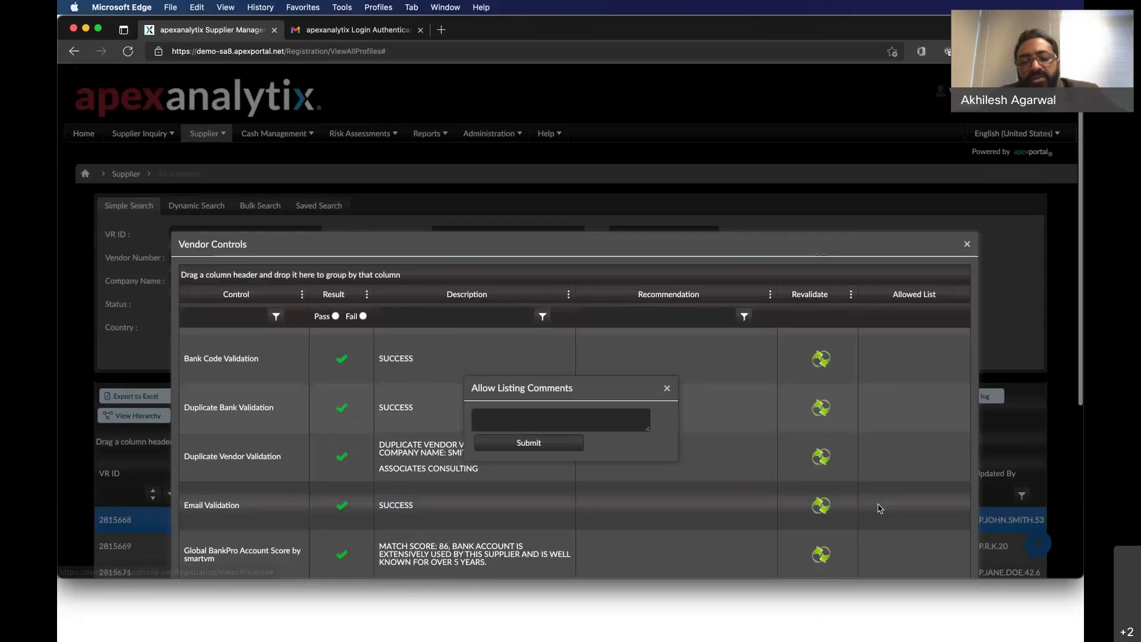
pyautogui.click(488, 413)
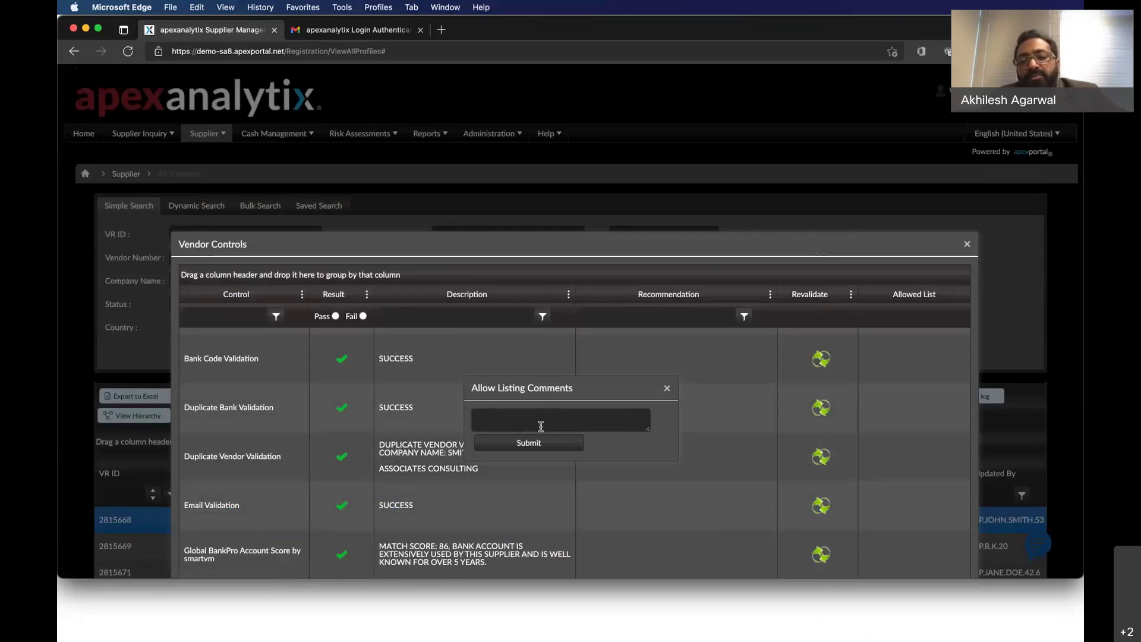
pyautogui.click(668, 390)
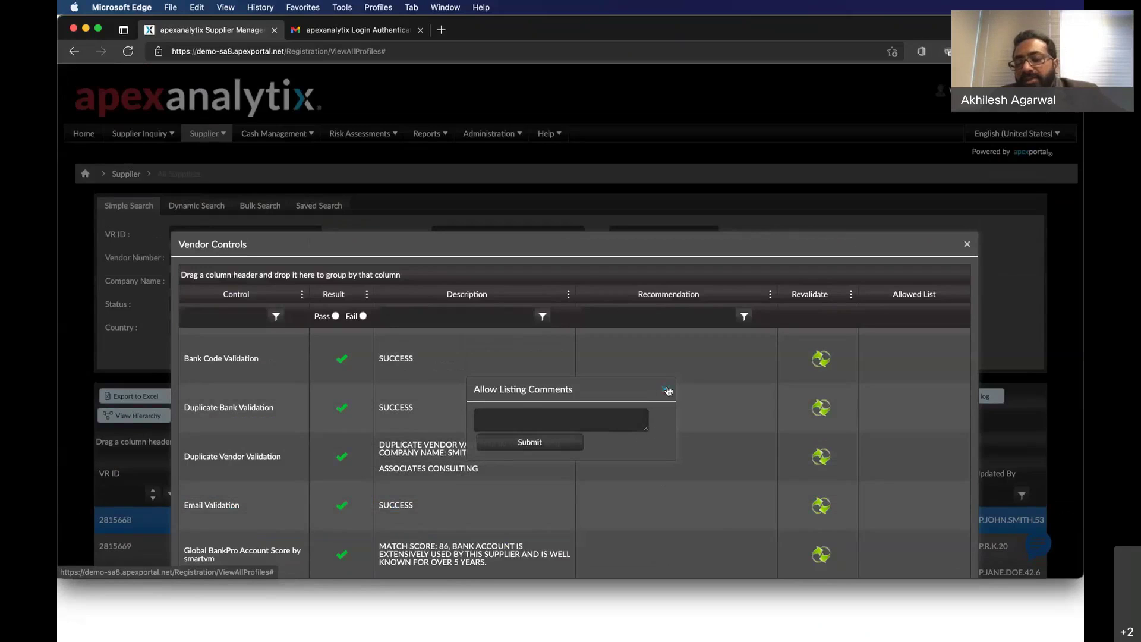
pyautogui.scroll(-2, 701, 356)
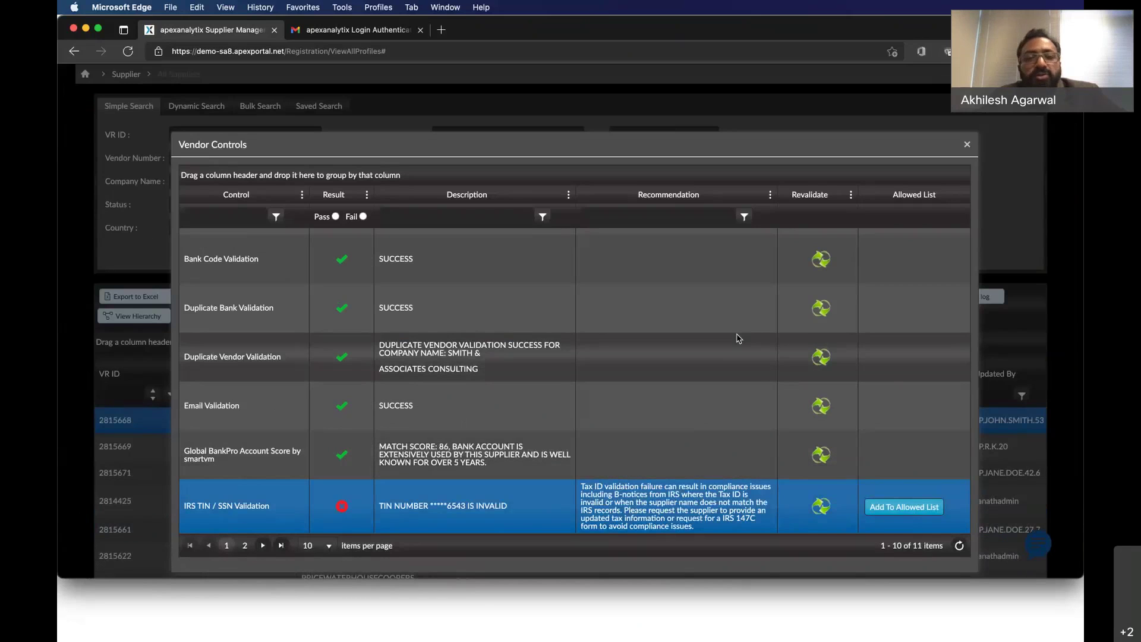
# Close the Vendor Controls results and try copying vendor number 101928 from the supplier grid.
pyautogui.click(969, 145)
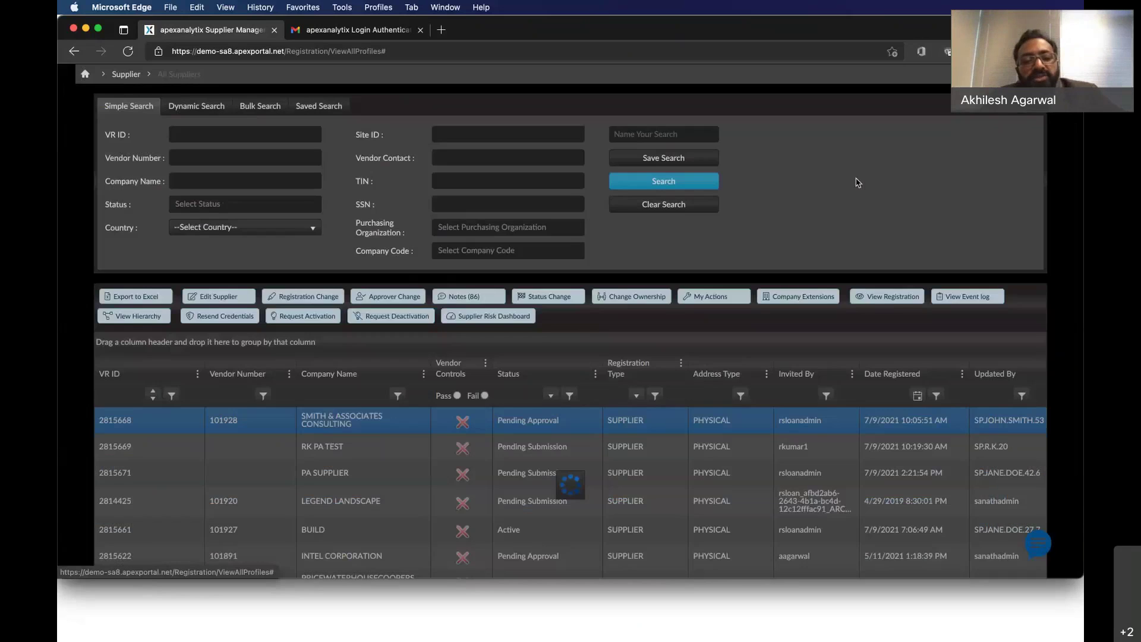
pyautogui.rightClick(219, 421)
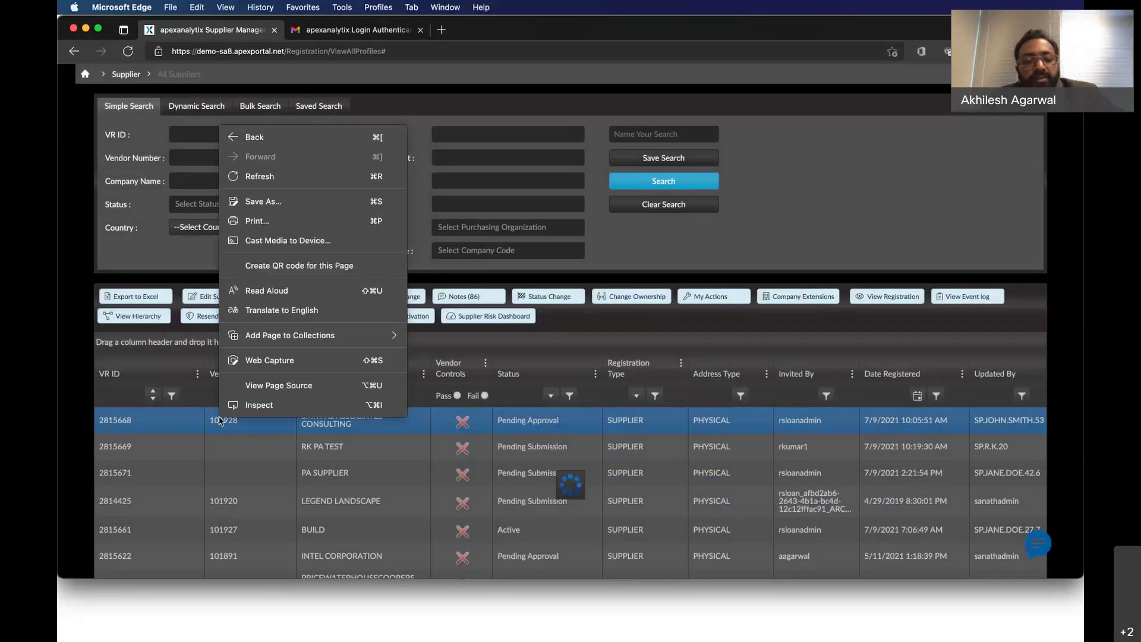
pyautogui.click(219, 420)
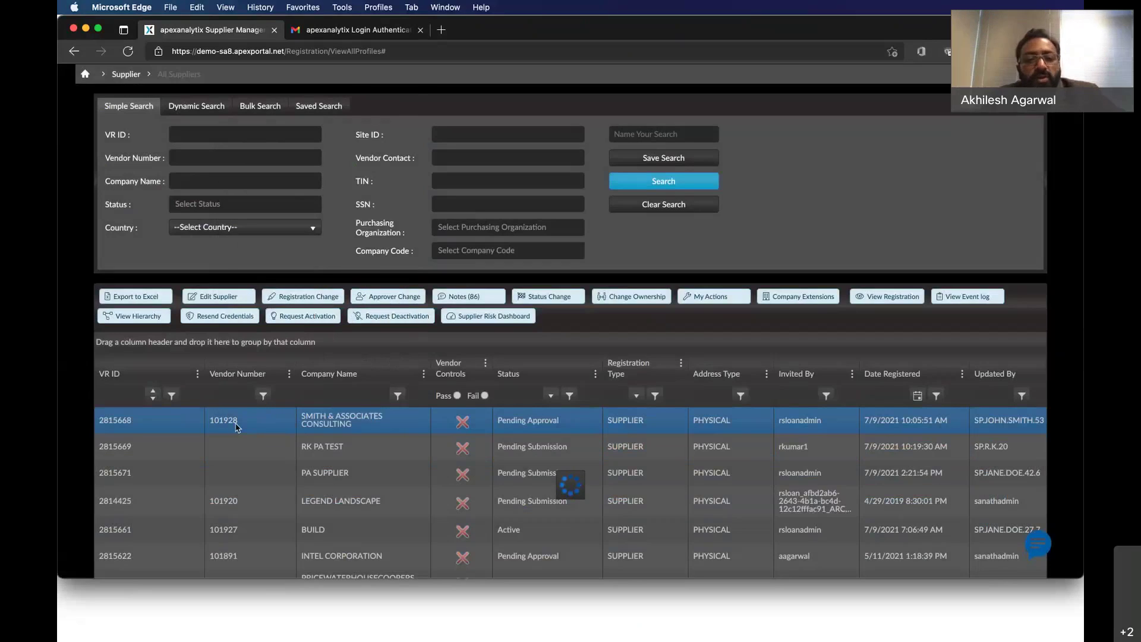
pyautogui.click(237, 426)
pyautogui.click(239, 428)
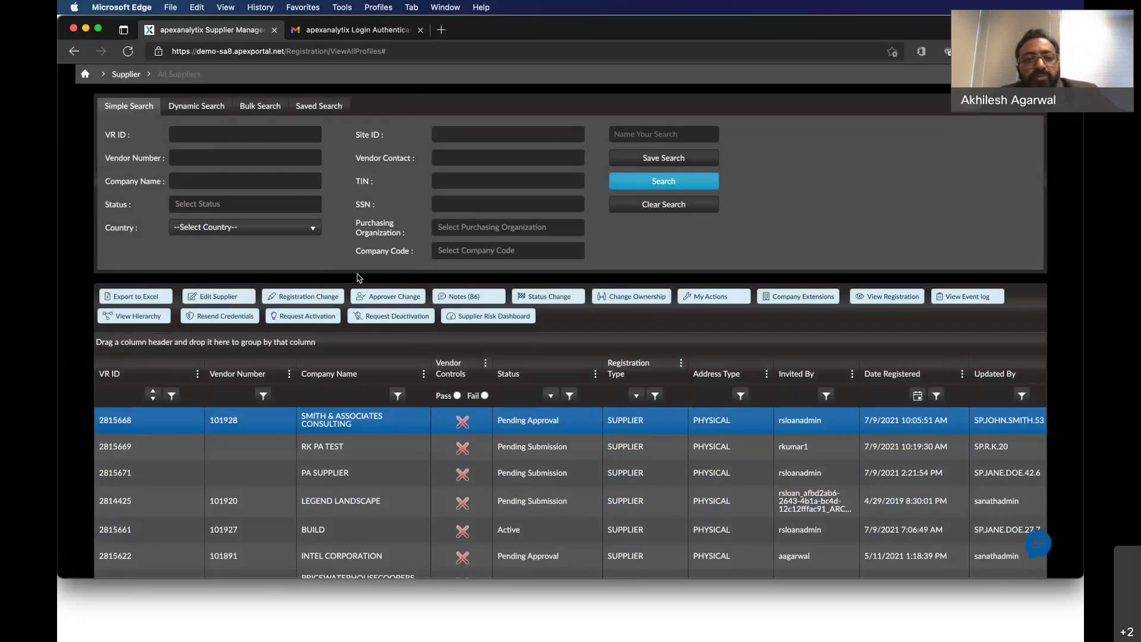
pyautogui.scroll(3, 442, 143)
# Run the Audit Report filtered to vendor 101928 for 7/10/2021–7/14/2021.
pyautogui.click(444, 149)
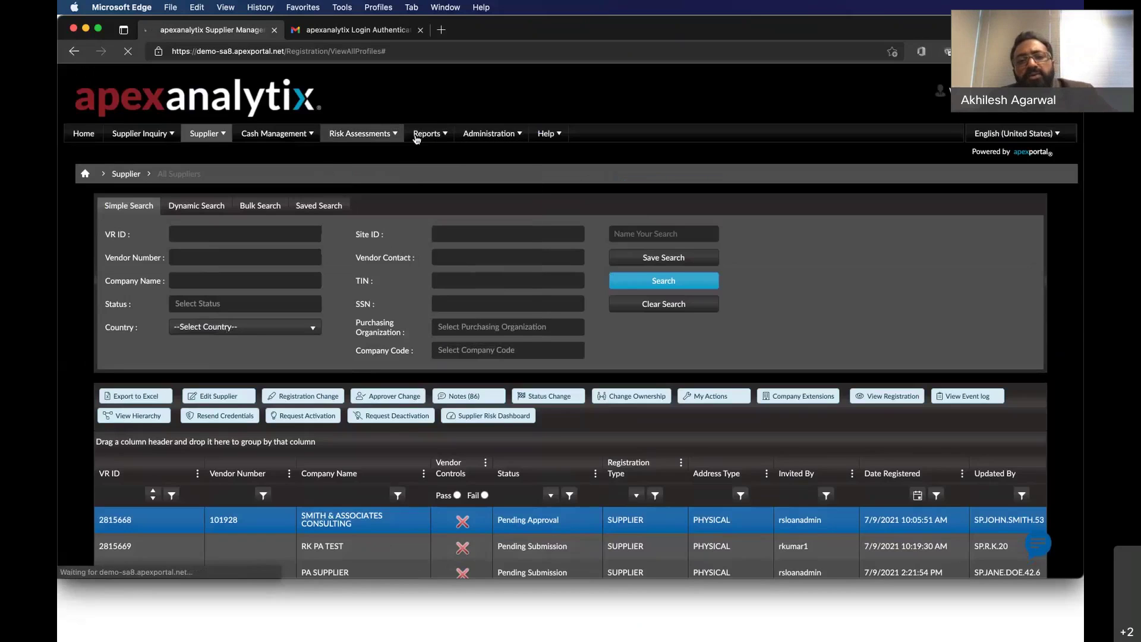
pyautogui.click(426, 155)
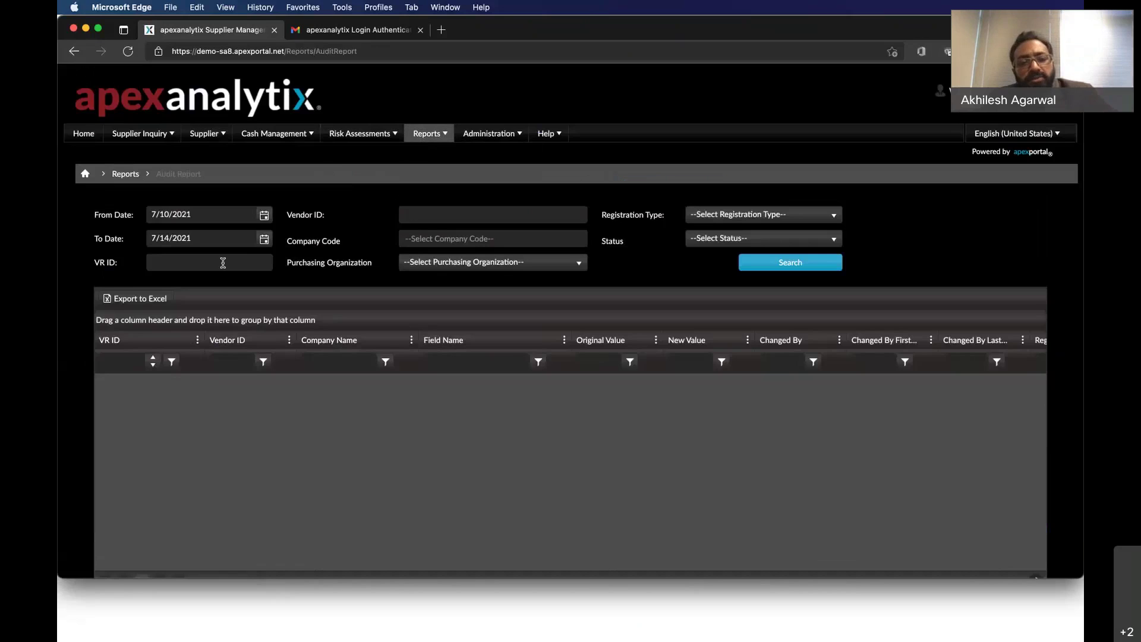
pyautogui.click(223, 263)
pyautogui.click(493, 214)
pyautogui.write('101928')
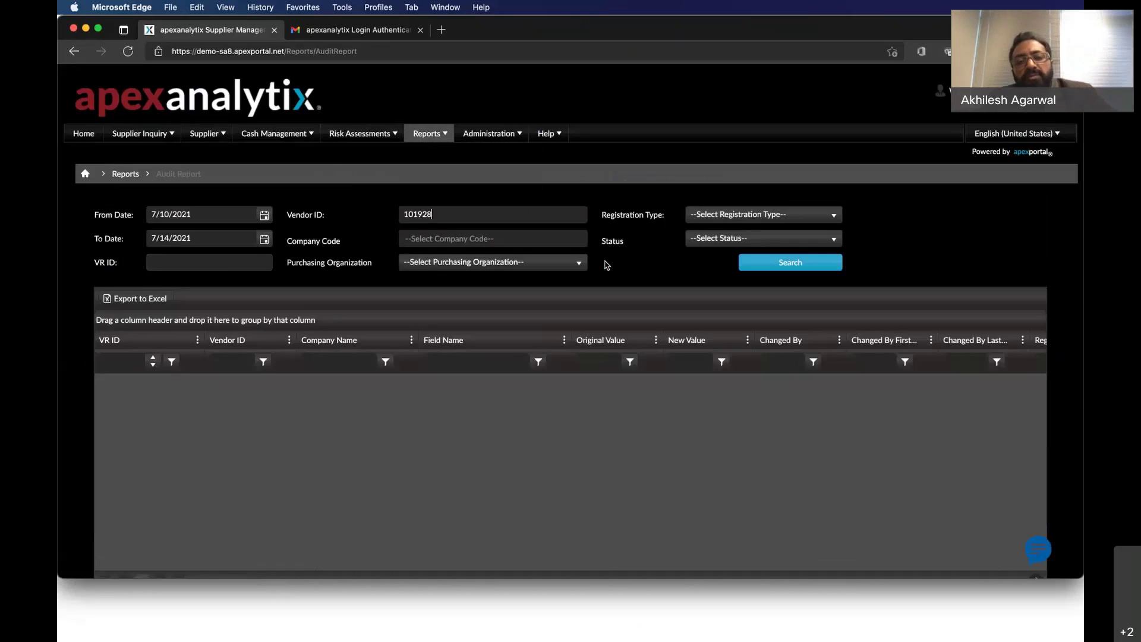
pyautogui.click(794, 269)
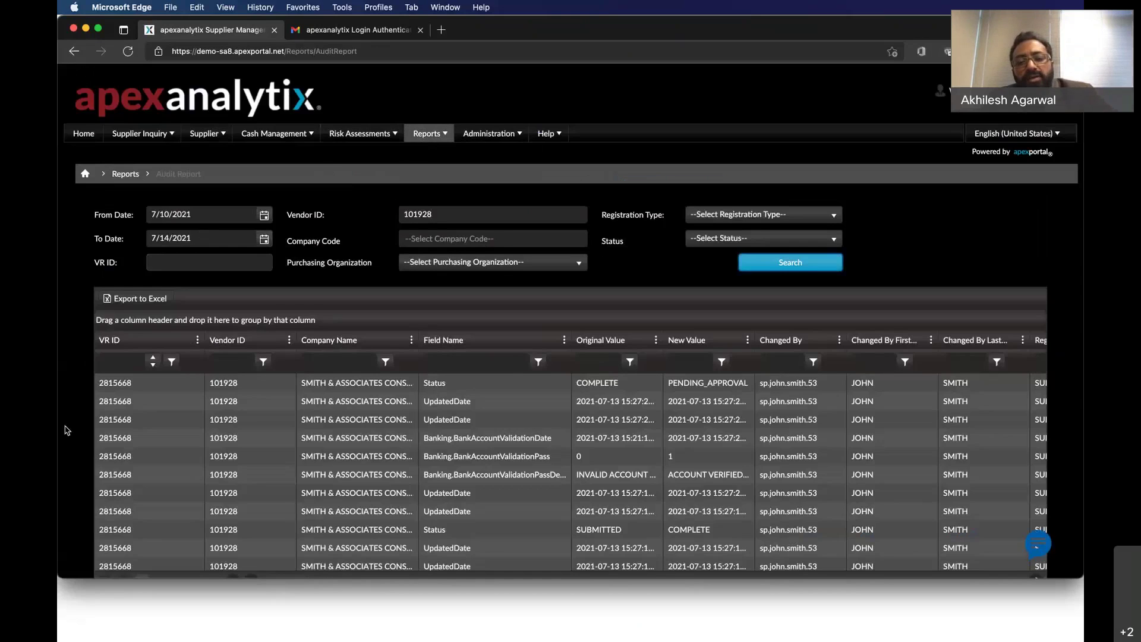
pyautogui.scroll(-1, 67, 430)
pyautogui.scroll(-3, 67, 429)
pyautogui.scroll(-2, 313, 437)
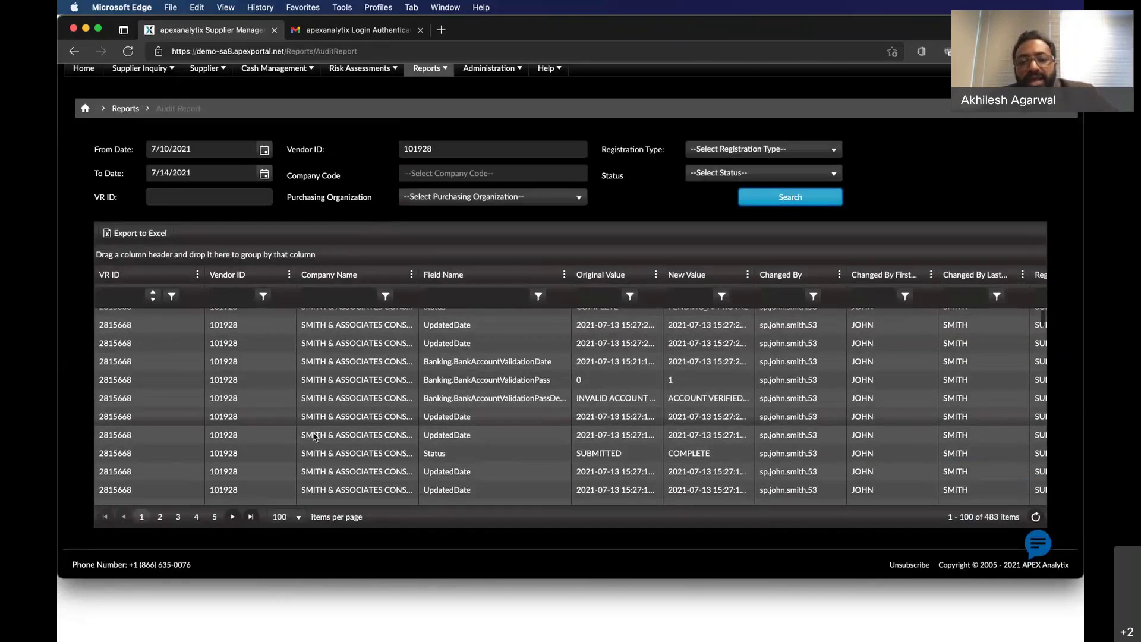
pyautogui.scroll(-5, 314, 437)
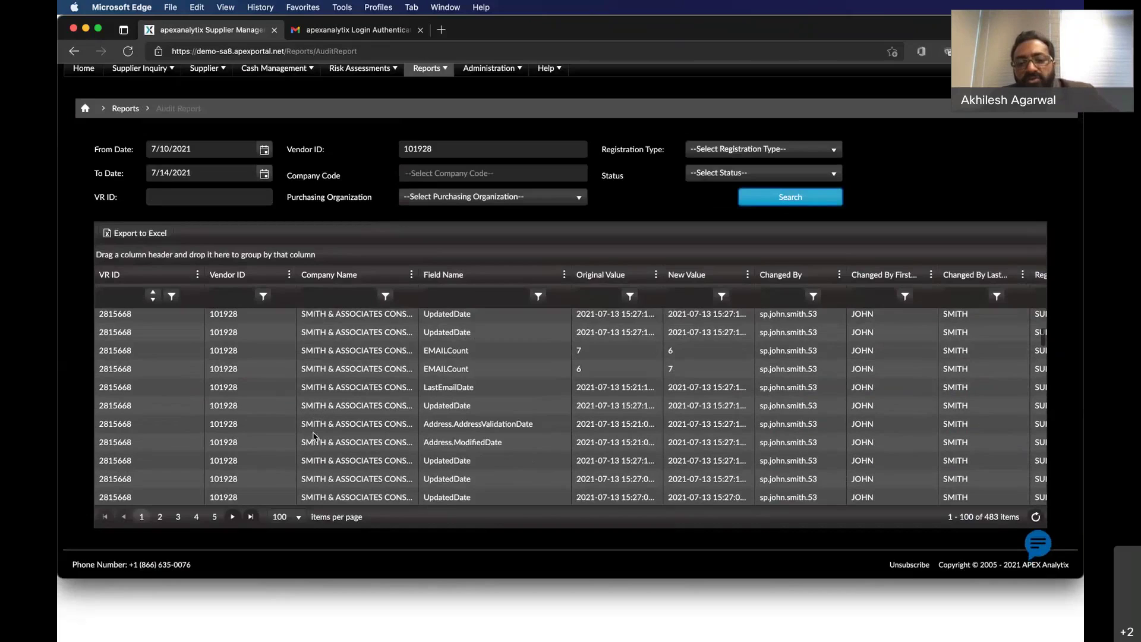
pyautogui.scroll(-2, 314, 438)
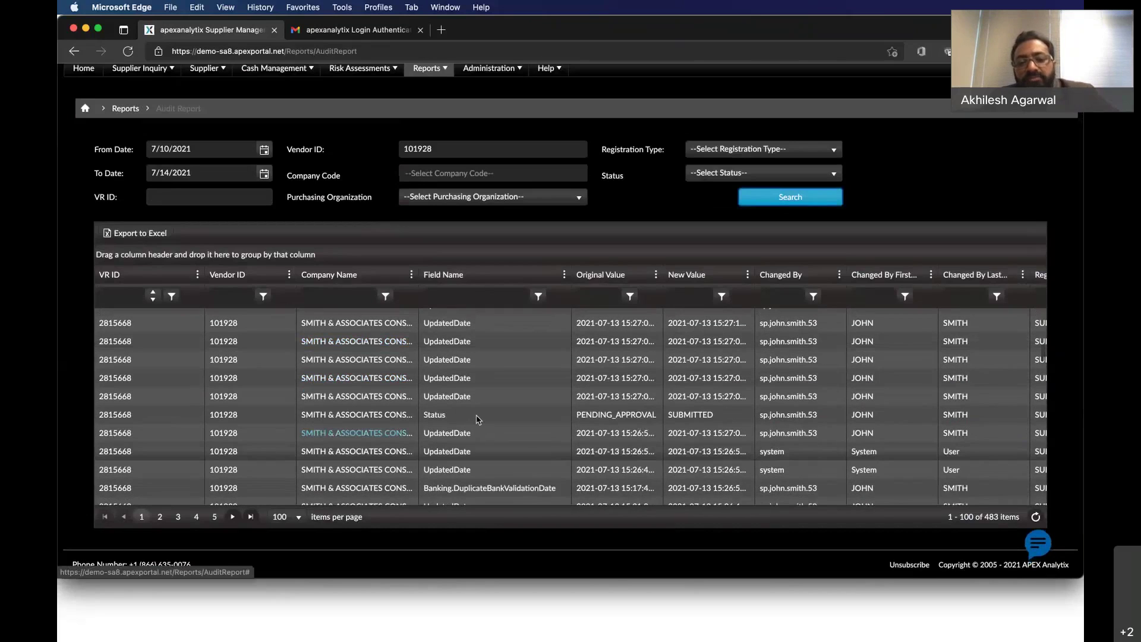
pyautogui.scroll(-4, 477, 419)
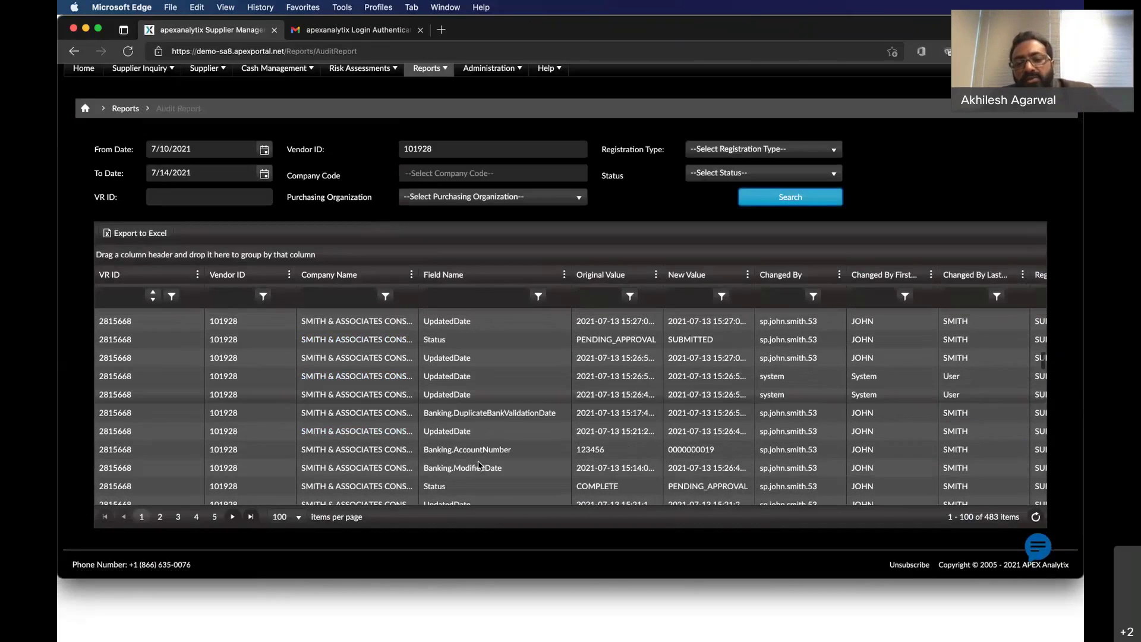
pyautogui.scroll(-1, 479, 464)
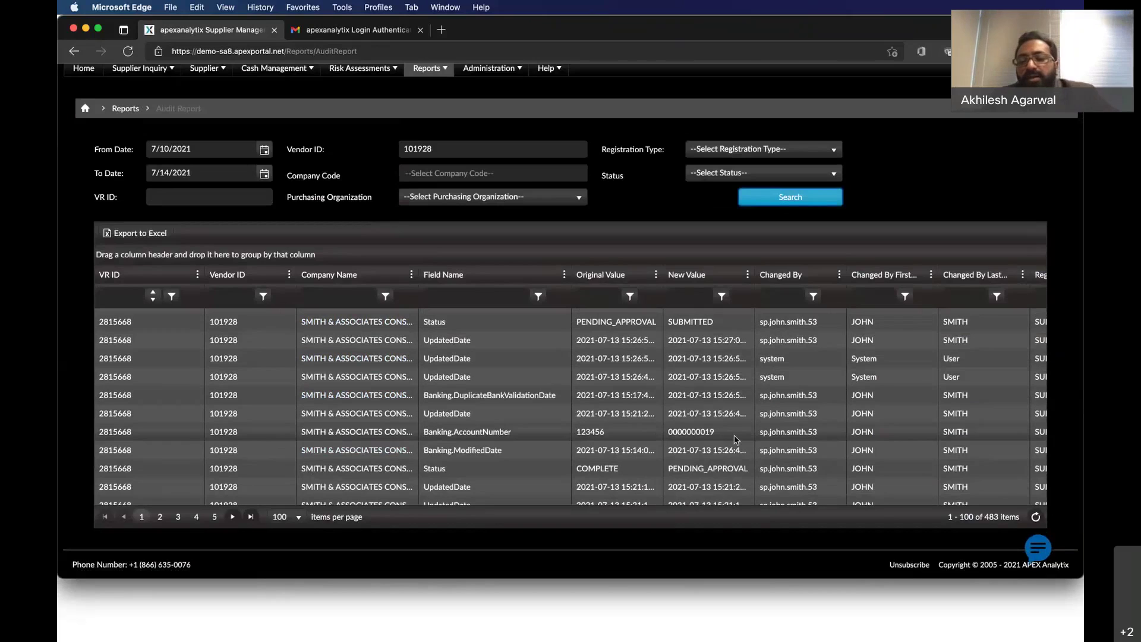
pyautogui.hscroll(5, 735, 440)
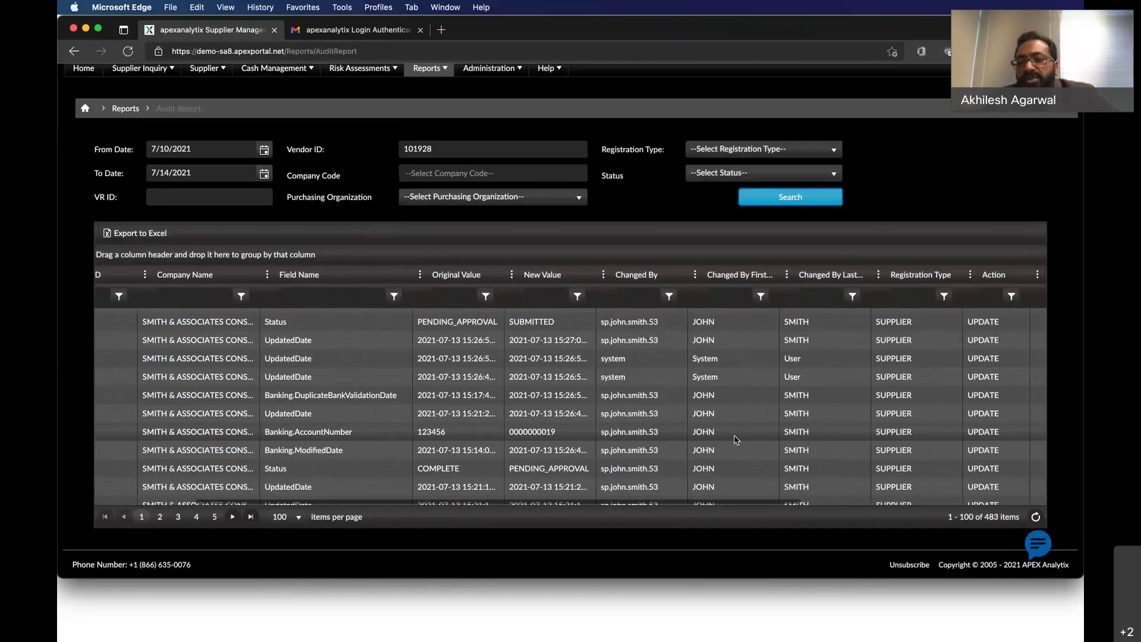
pyautogui.hscroll(2, 735, 439)
pyautogui.hscroll(9, 903, 472)
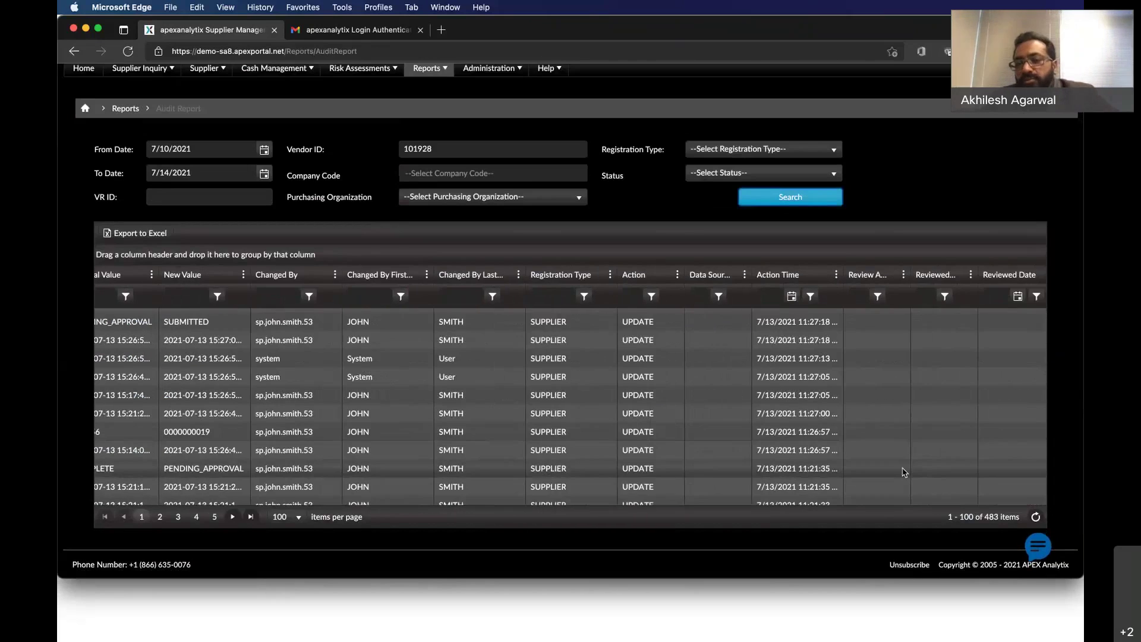
pyautogui.hscroll(2, 903, 473)
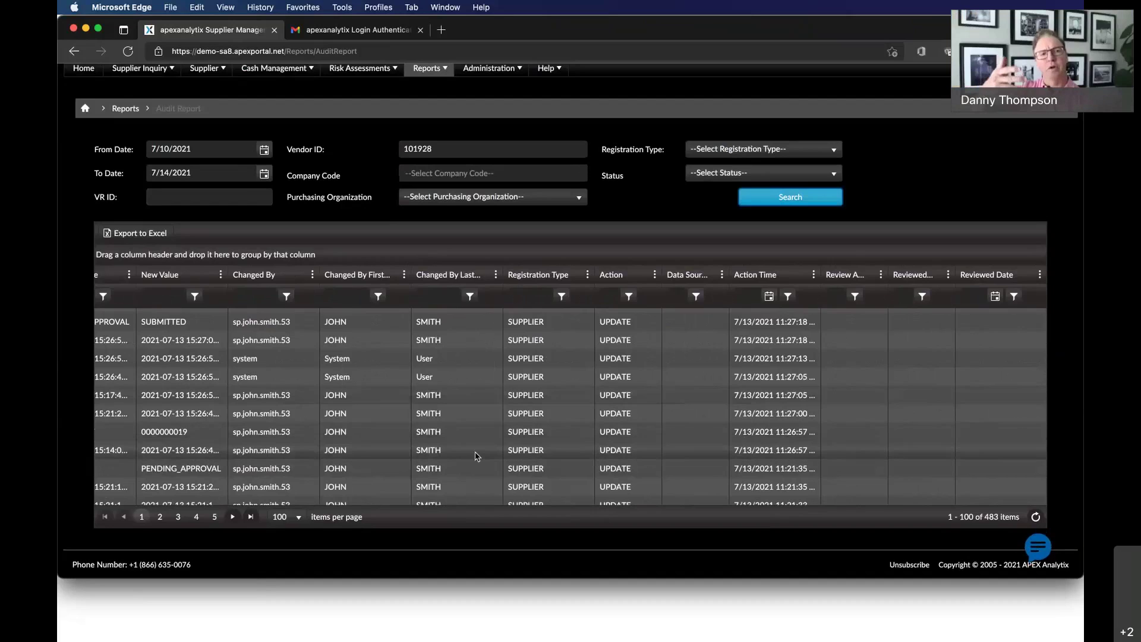
pyautogui.hscroll(-2, 475, 455)
pyautogui.hscroll(-10, 476, 453)
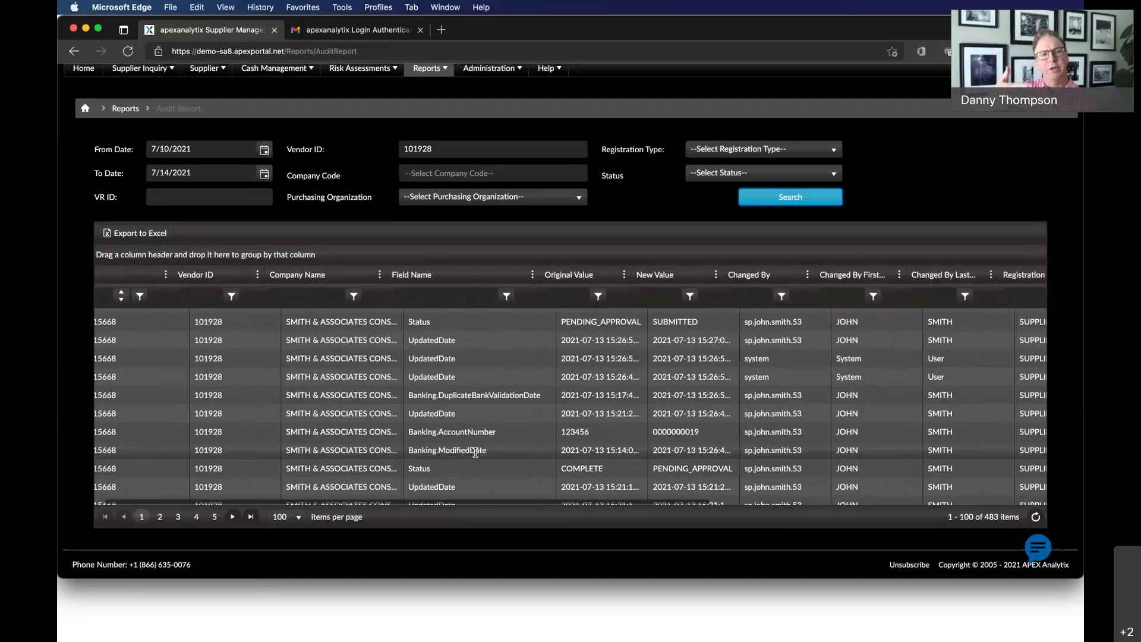
pyautogui.hscroll(-1, 475, 453)
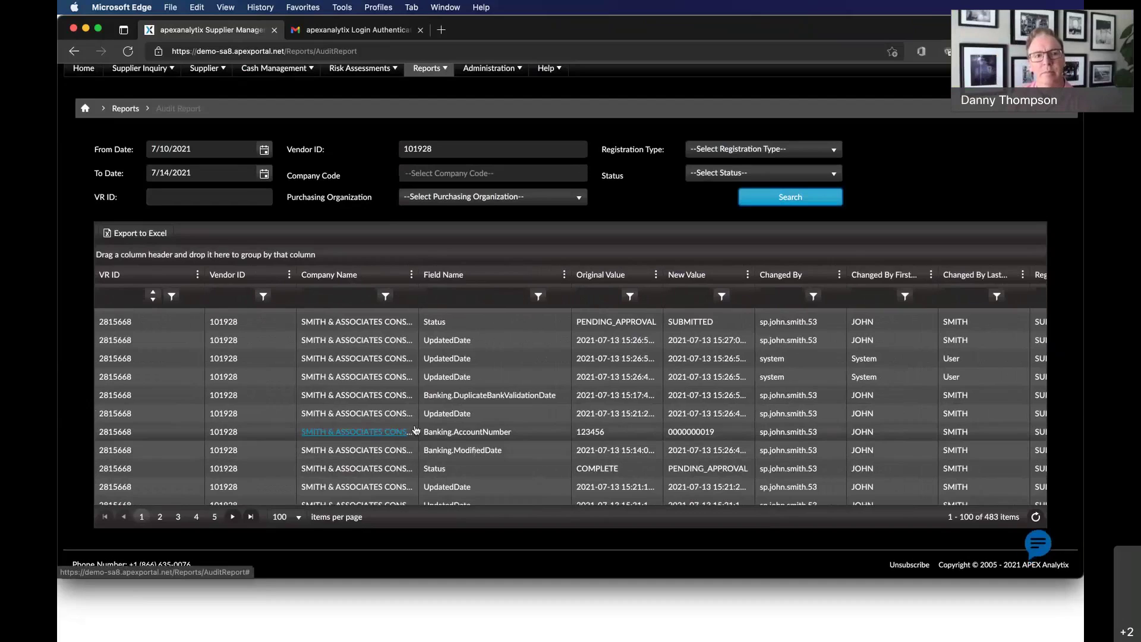
pyautogui.scroll(1, 416, 430)
pyautogui.scroll(-1, 416, 431)
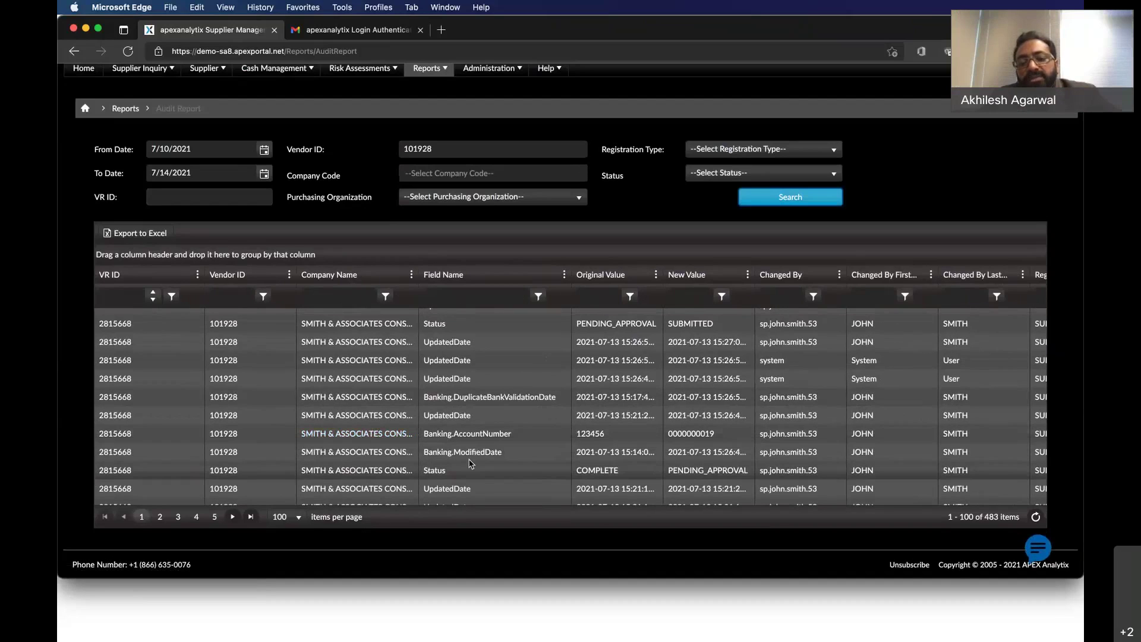
pyautogui.scroll(2, 470, 463)
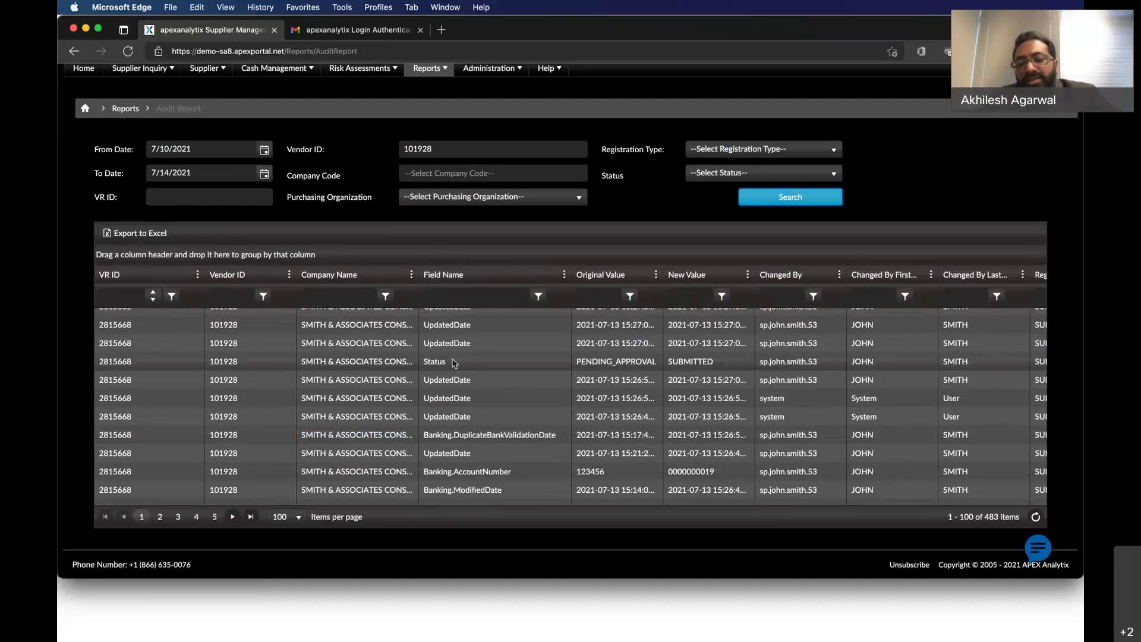
pyautogui.scroll(2, 502, 435)
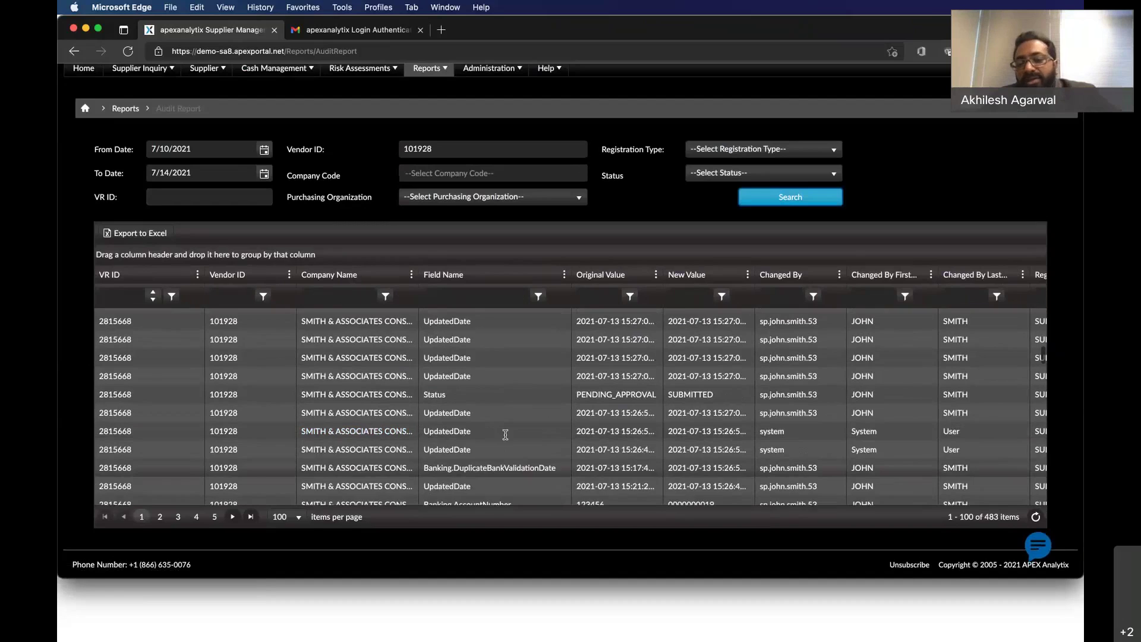
pyautogui.scroll(-1, 505, 435)
pyautogui.scroll(-2, 505, 435)
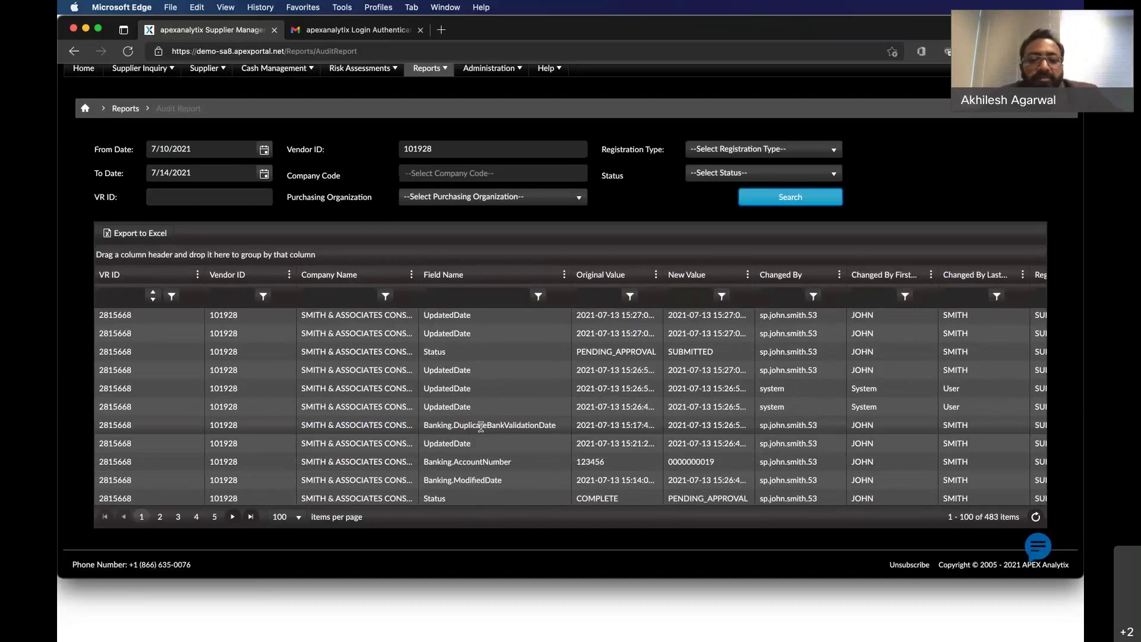
pyautogui.scroll(-4, 481, 426)
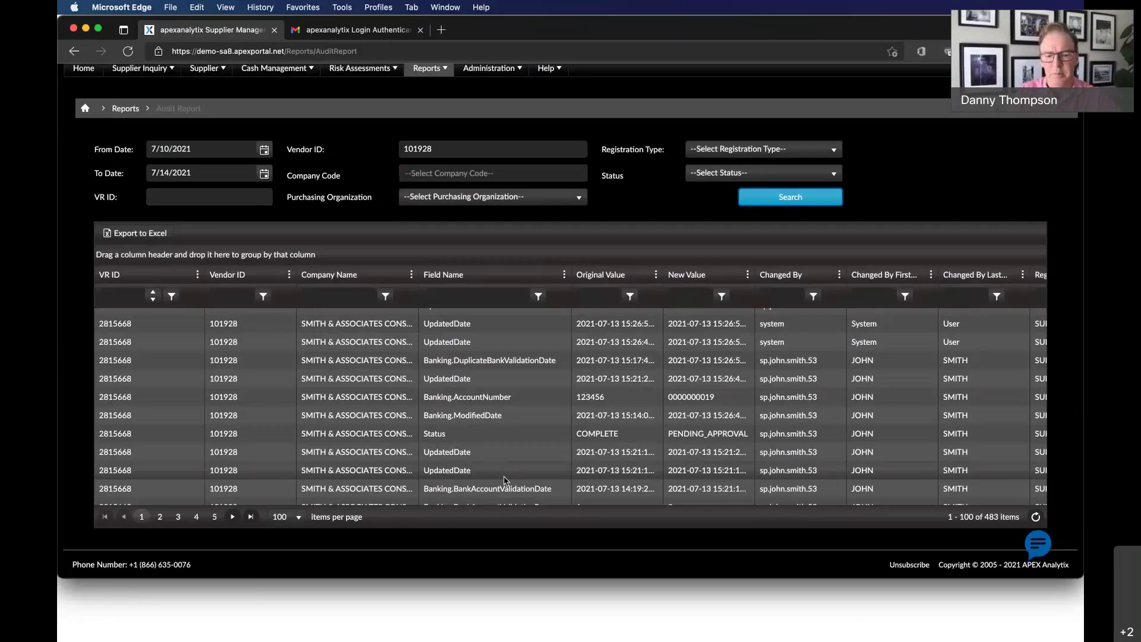
# Load All Suppliers from the Supplier menu and open INTEL CORPORATION's Vendor Controls results.
pyautogui.click(211, 74)
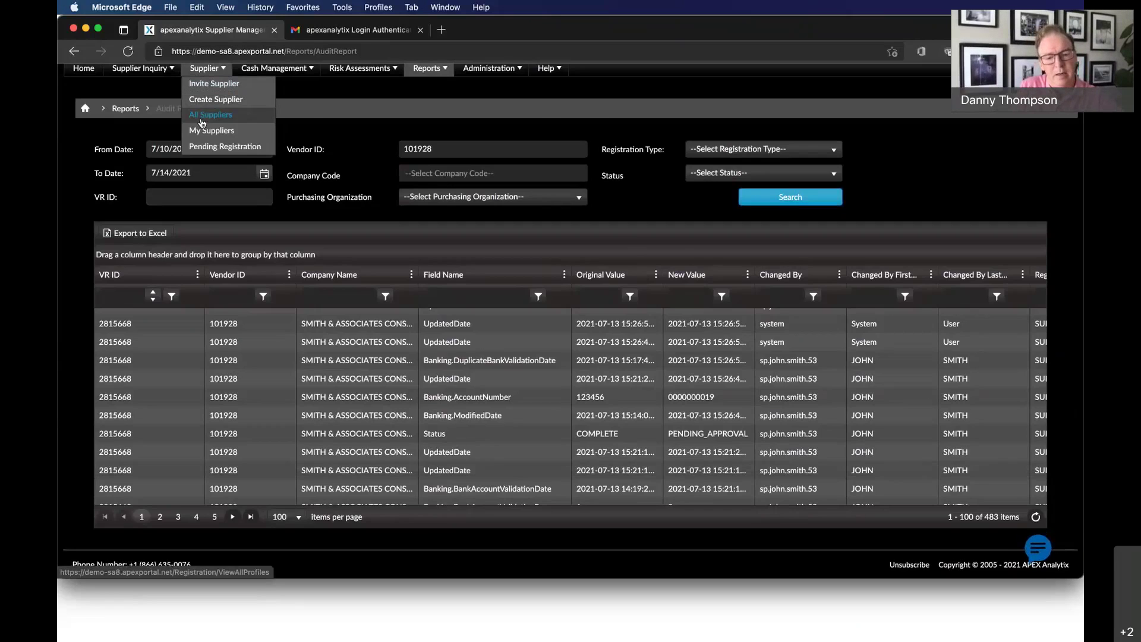
pyautogui.click(202, 115)
pyautogui.scroll(-2, 94, 441)
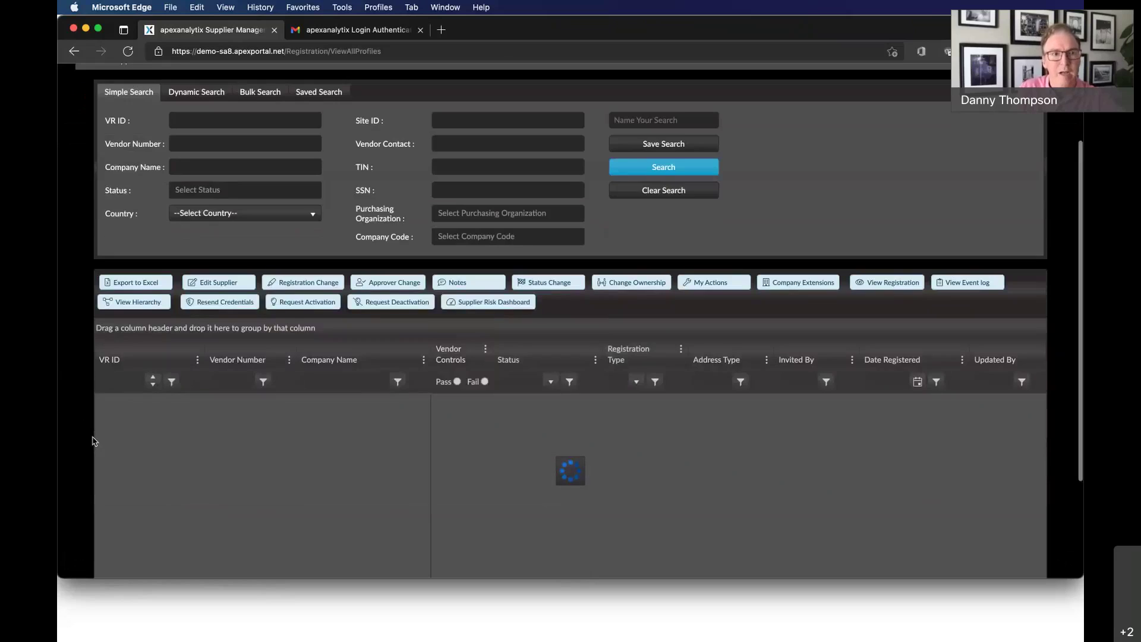
pyautogui.scroll(-1, 94, 441)
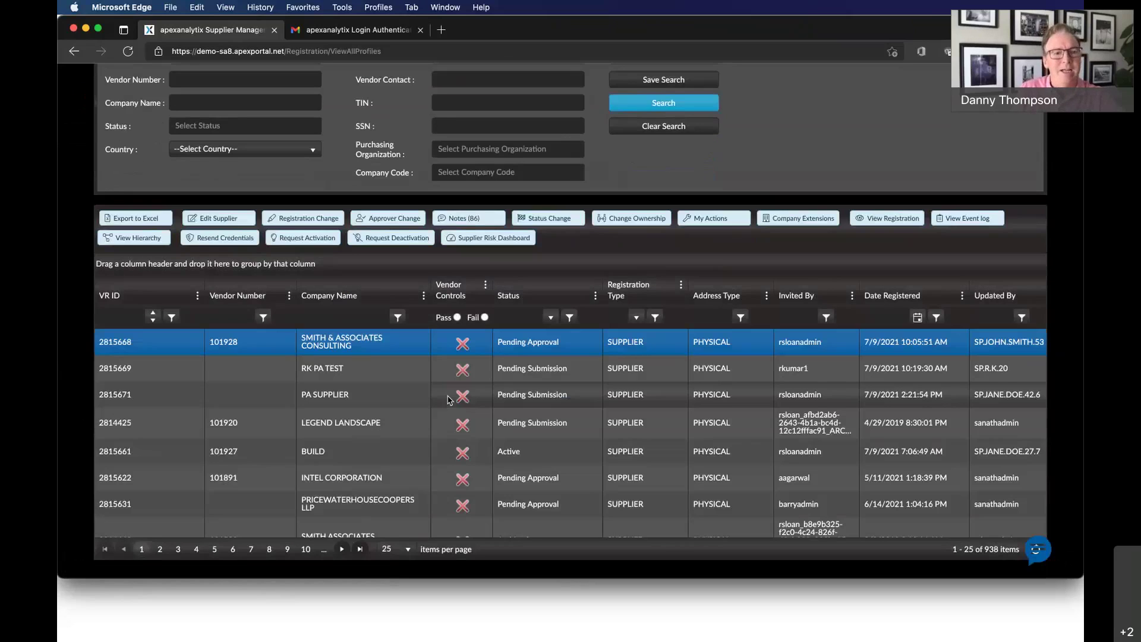
pyautogui.click(463, 479)
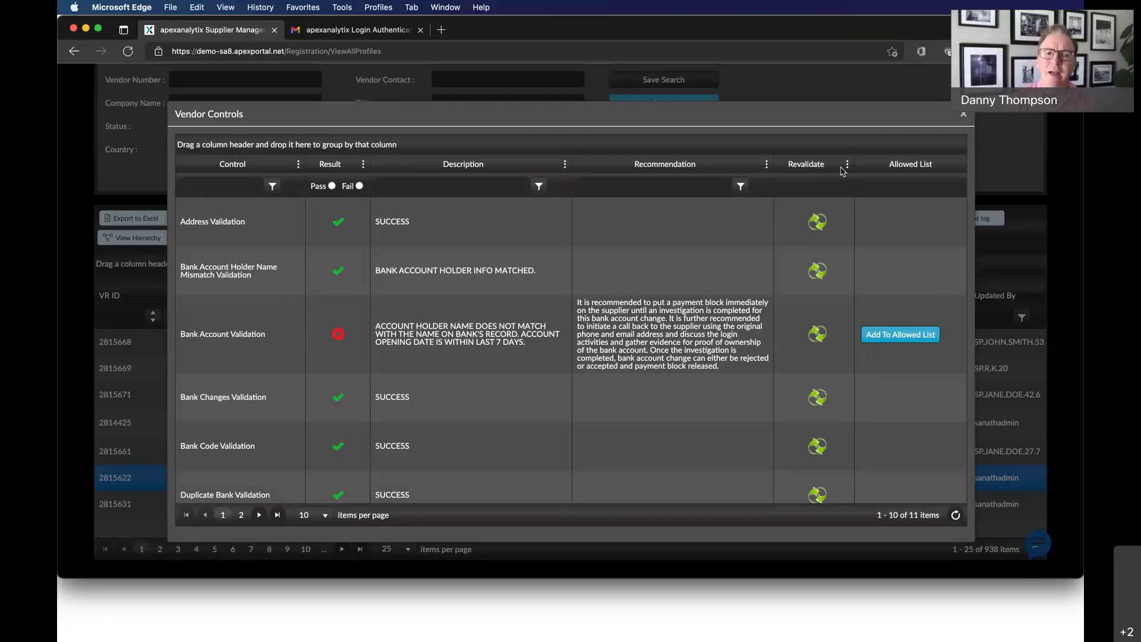
# Inspect the Bank Account Holder Name Mismatch result and the failed Bank Account Validation's block-payments recommendation.
pyautogui.click(686, 273)
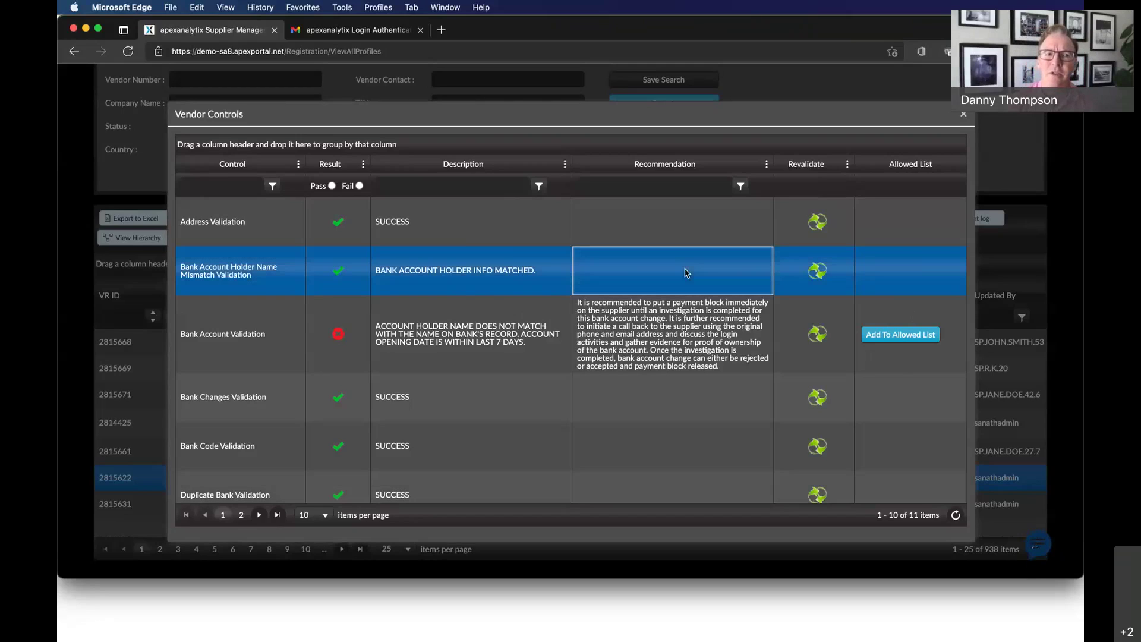
pyautogui.click(719, 333)
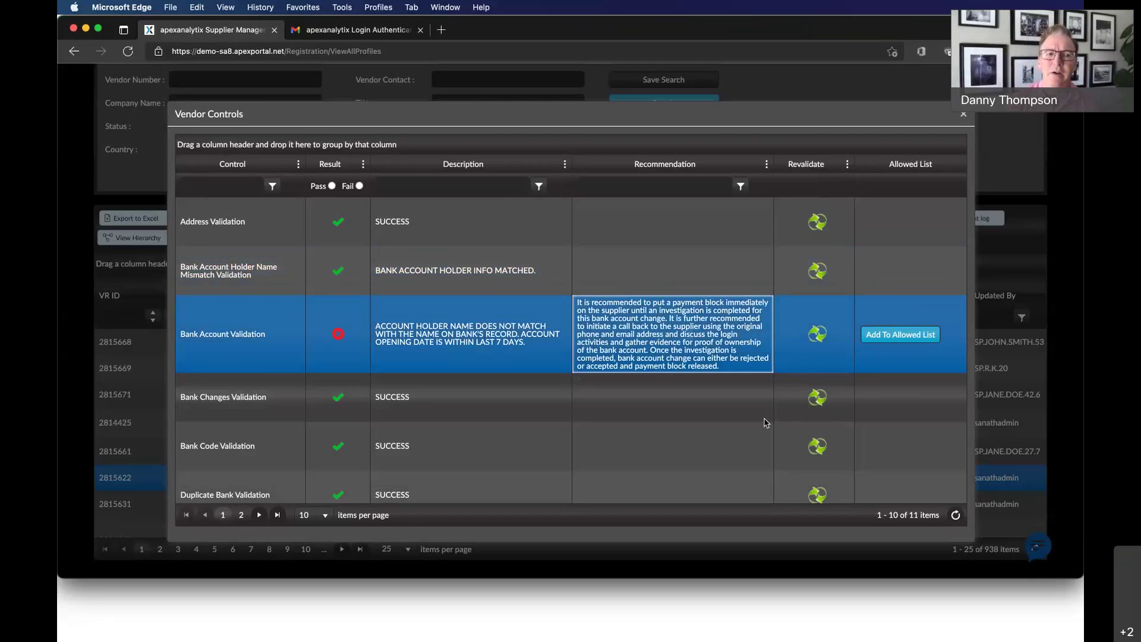
pyautogui.click(973, 343)
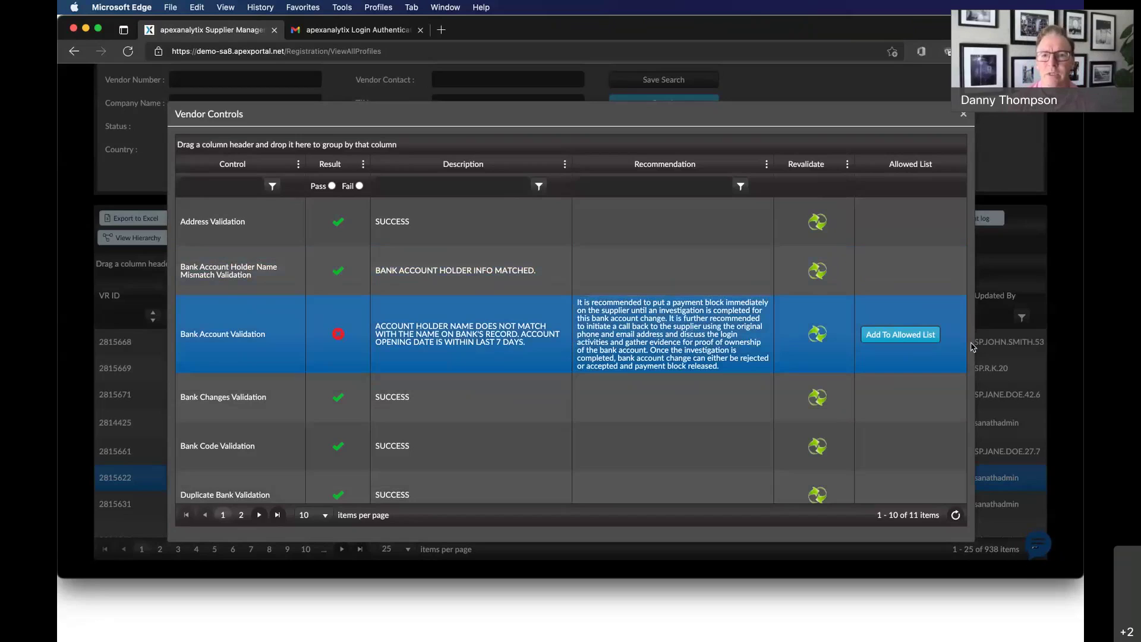